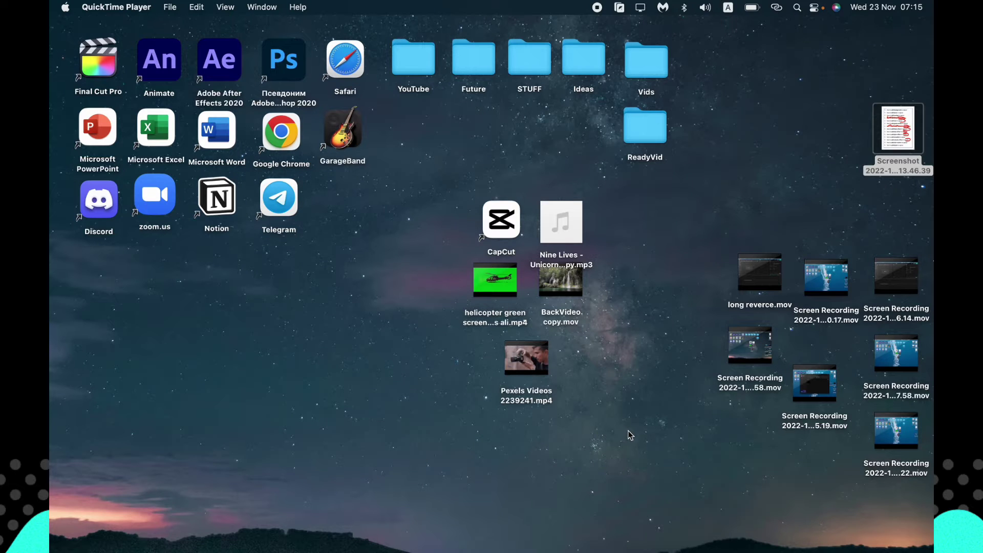
Step: Launch CapCut, start a new project and open the media import picker at the Desktop folder
{"action": "double_click", "coordinate": [514, 225]}
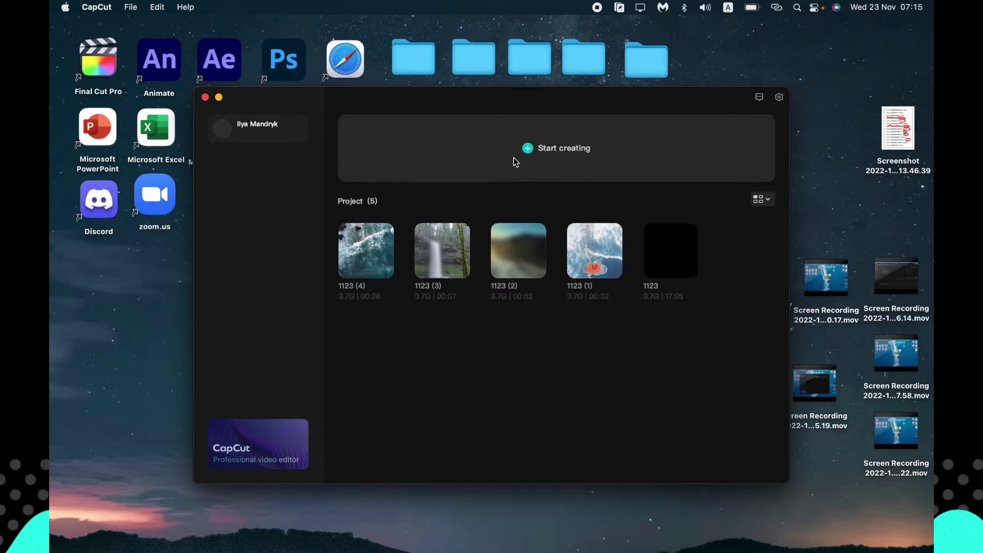
{"action": "left_click", "coordinate": [527, 148]}
{"action": "left_click", "coordinate": [250, 192]}
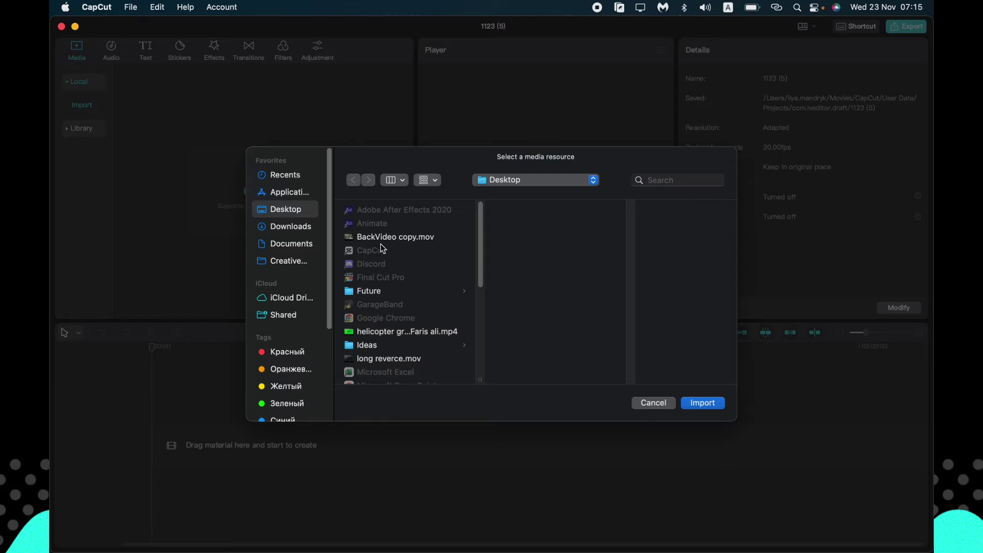
Step: Import BackVideo copy.mov and place the waterfall clip on the timeline
{"action": "left_click", "coordinate": [379, 238]}
{"action": "left_click", "coordinate": [700, 402]}
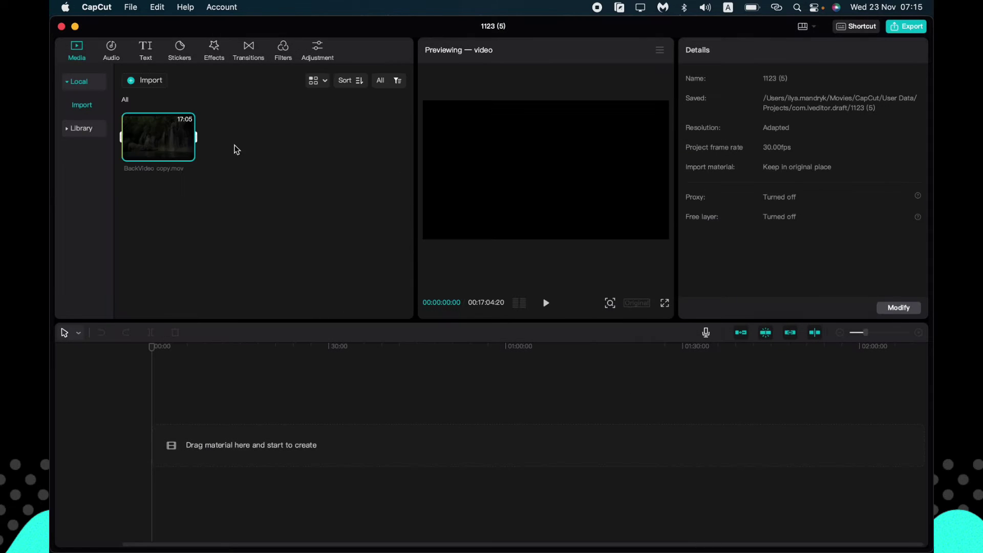
{"action": "left_click_drag", "start_coordinate": [187, 151], "coordinate": [199, 447]}
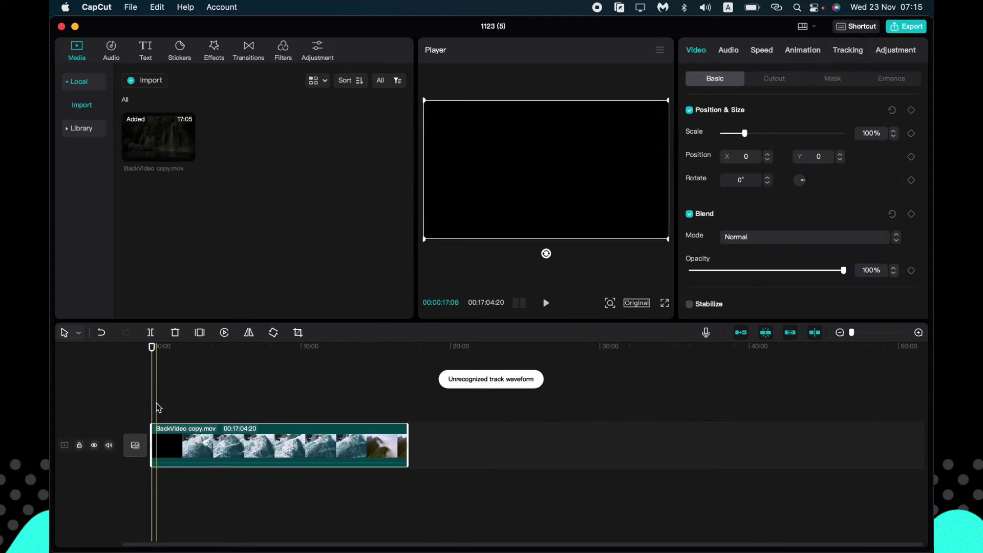
Step: Trim the waterfall clip's start and end so it runs 00:00:08:14
{"action": "mouse_move", "coordinate": [157, 425]}
{"action": "left_mouse_down"}
{"action": "mouse_move", "coordinate": [287, 437]}
{"action": "mouse_move", "coordinate": [159, 432]}
{"action": "left_mouse_up"}
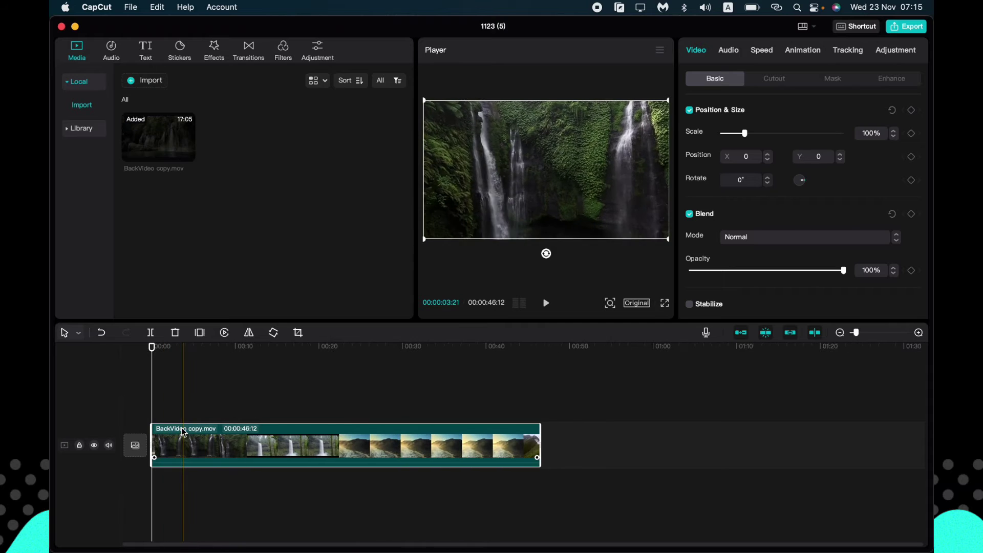
{"action": "scroll", "coordinate": [281, 434], "scroll_direction": "up", "scroll_amount": 3}
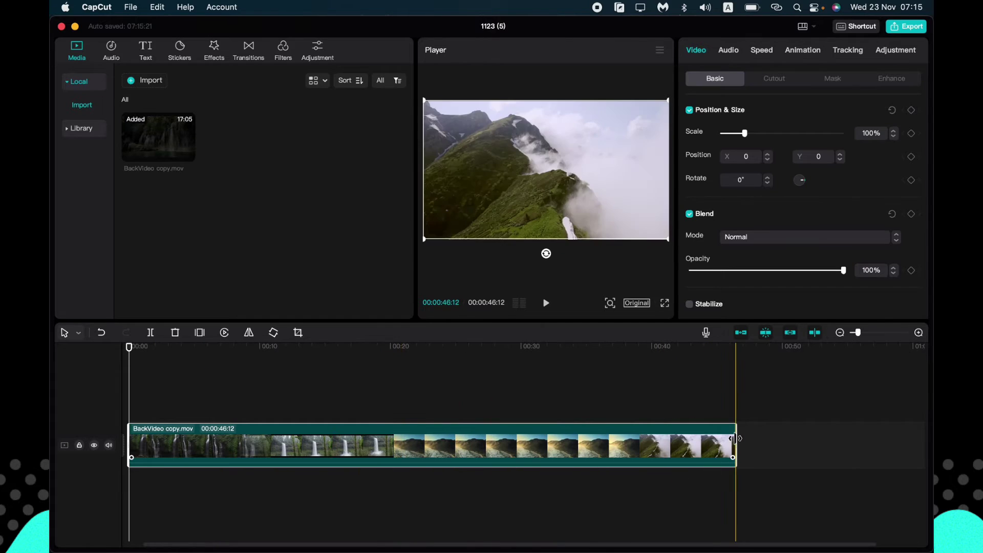
{"action": "left_click_drag", "start_coordinate": [736, 438], "coordinate": [240, 435]}
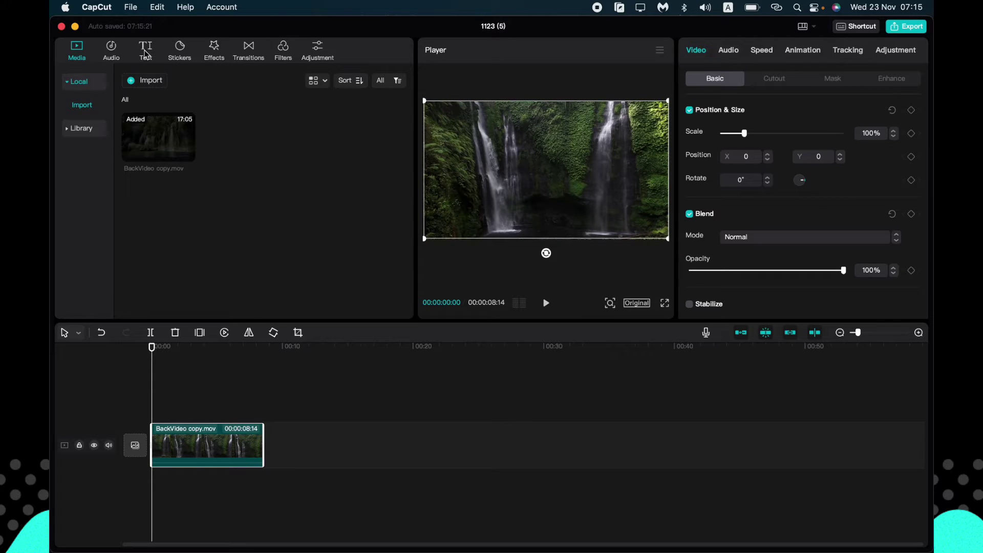
Step: Add a Default text clip at 00:00 on a track above the waterfall clip
{"action": "left_click", "coordinate": [145, 53]}
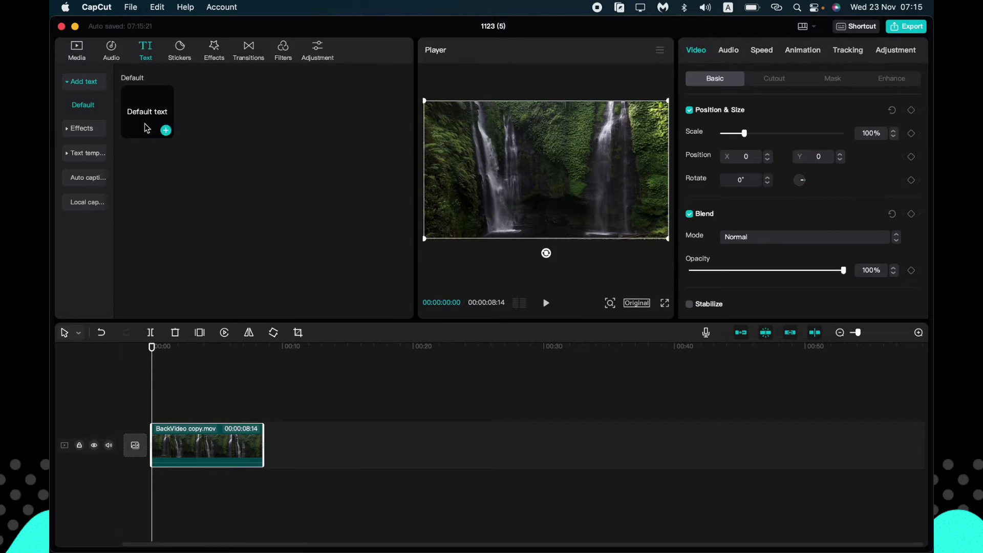
{"action": "scroll", "coordinate": [191, 367], "scroll_direction": "up", "scroll_amount": 2}
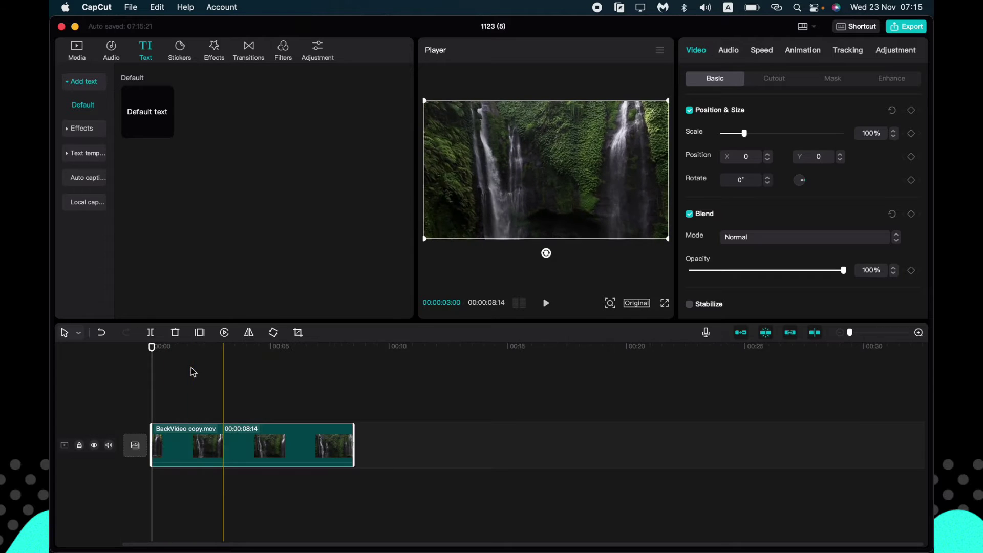
{"action": "left_click", "coordinate": [76, 83]}
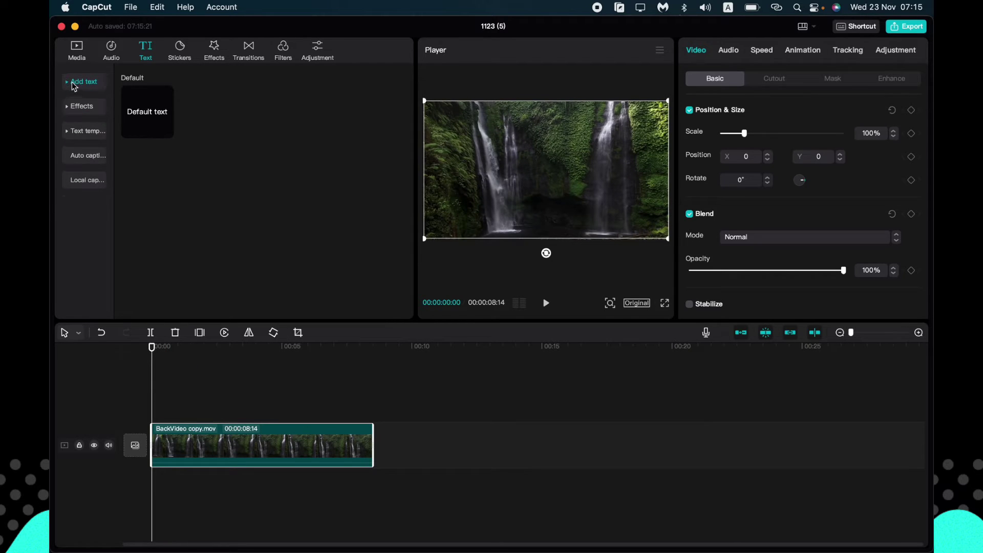
{"action": "left_click", "coordinate": [75, 83]}
{"action": "left_click_drag", "start_coordinate": [145, 116], "coordinate": [152, 413]}
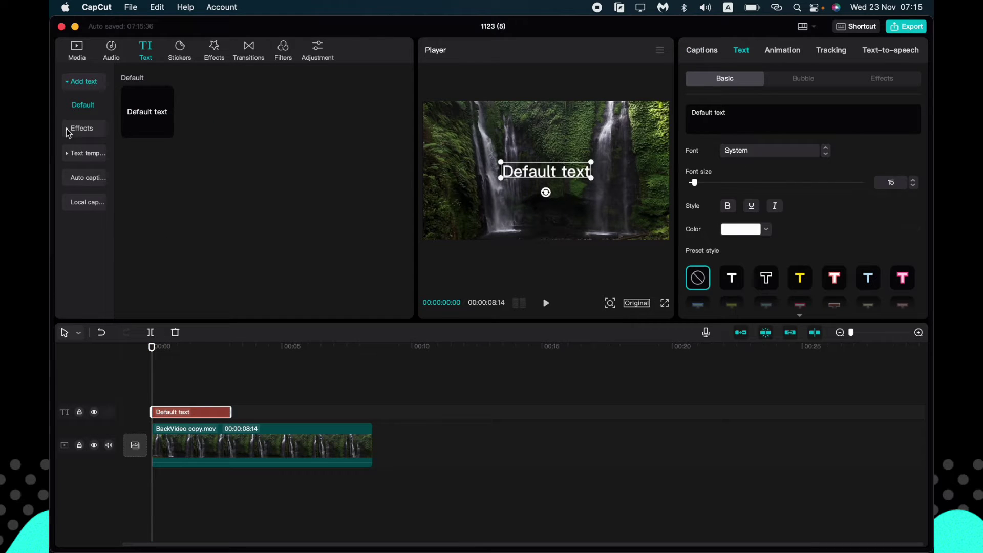
Step: Browse the Trending, Basic, Luminance, Multicolor, Yellow and Red text effect styles, then collapse Effects
{"action": "left_click", "coordinate": [68, 131]}
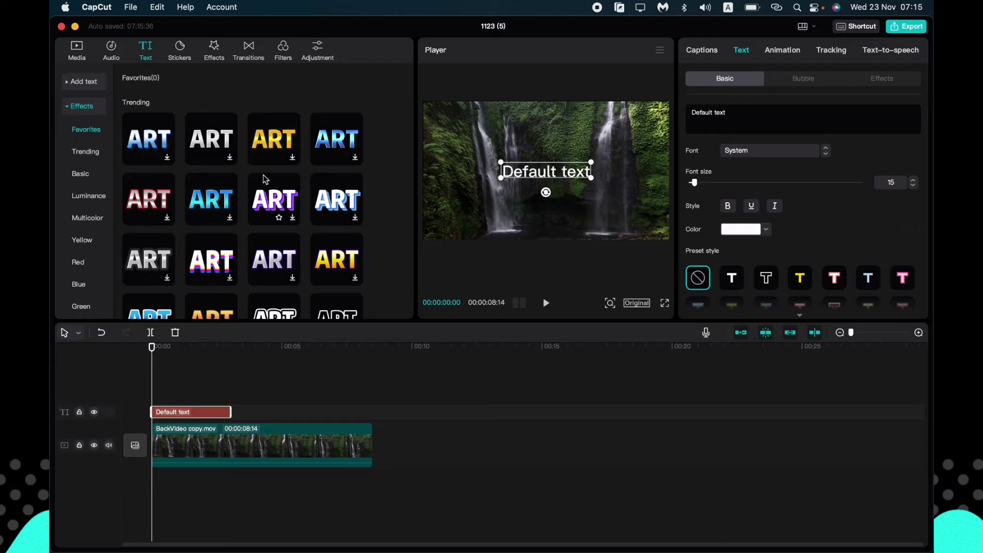
{"action": "left_click", "coordinate": [91, 154]}
{"action": "left_click", "coordinate": [85, 178]}
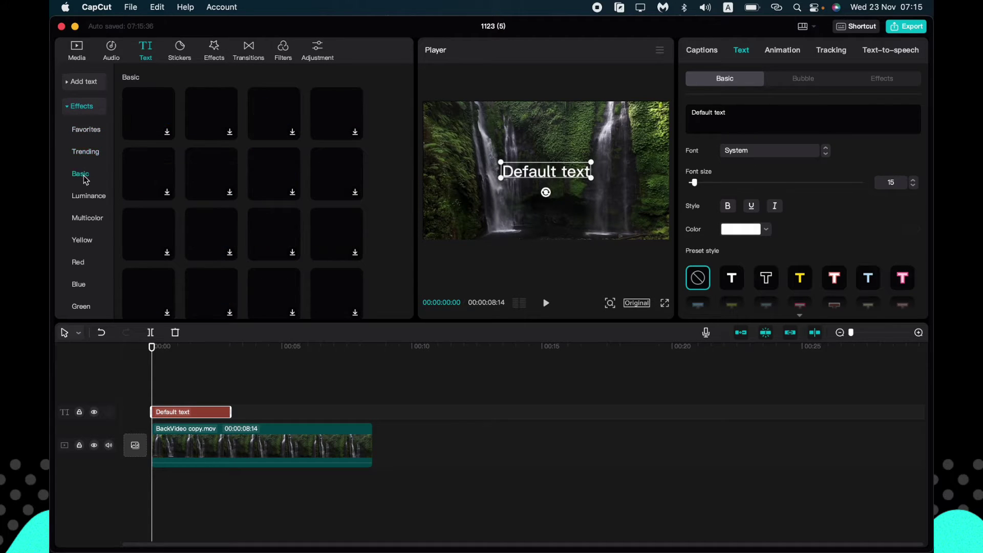
{"action": "left_click", "coordinate": [85, 199]}
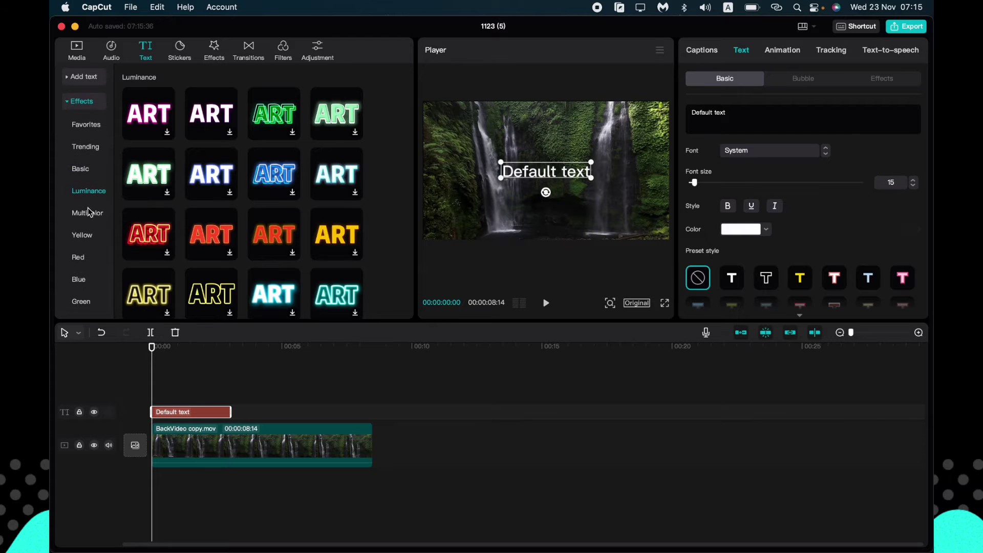
{"action": "left_click", "coordinate": [88, 213]}
{"action": "scroll", "coordinate": [97, 210], "scroll_direction": "down", "scroll_amount": 1}
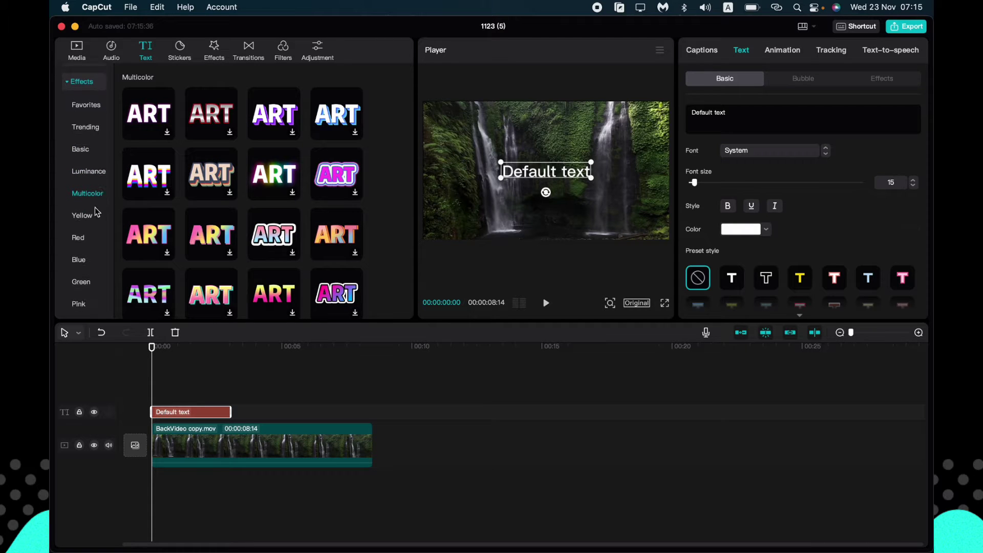
{"action": "left_click", "coordinate": [88, 219]}
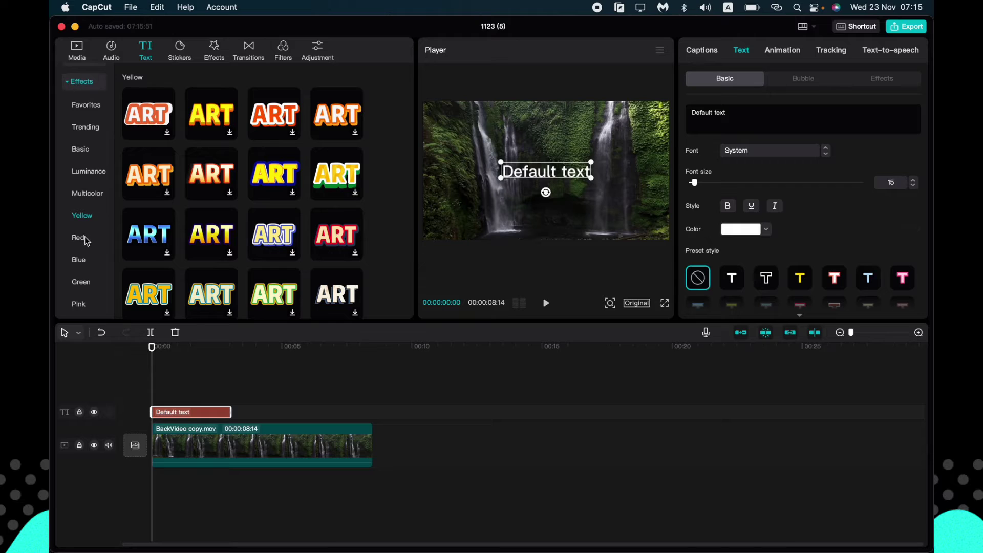
{"action": "left_click", "coordinate": [82, 237]}
{"action": "scroll", "coordinate": [80, 264], "scroll_direction": "down", "scroll_amount": 2}
{"action": "scroll", "coordinate": [80, 263], "scroll_direction": "up", "scroll_amount": 3}
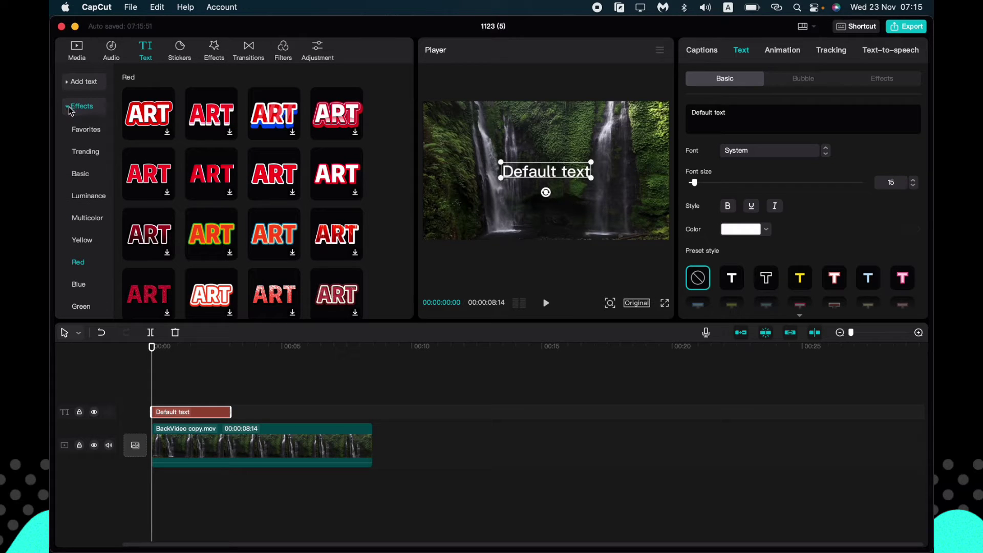
{"action": "left_click", "coordinate": [67, 107]}
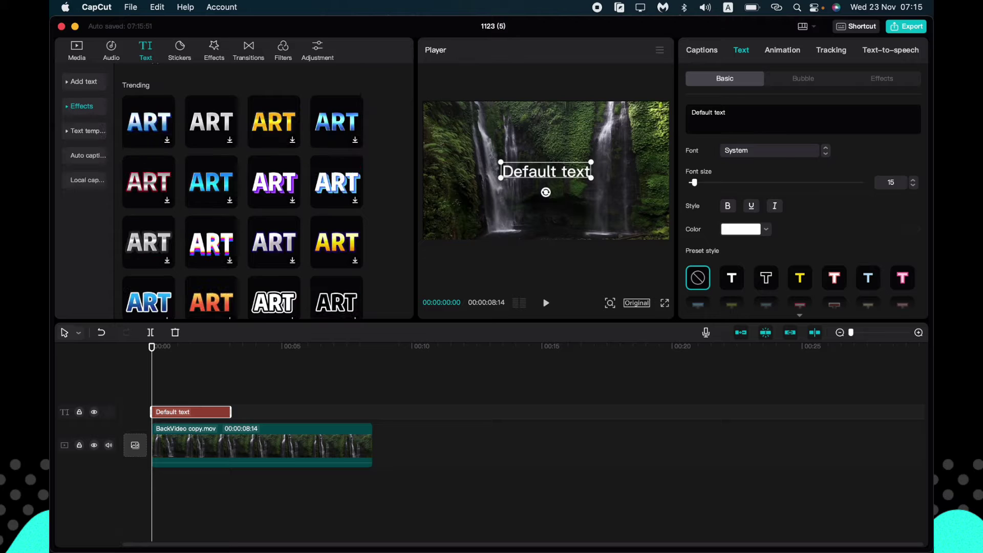
{"action": "left_click", "coordinate": [68, 133]}
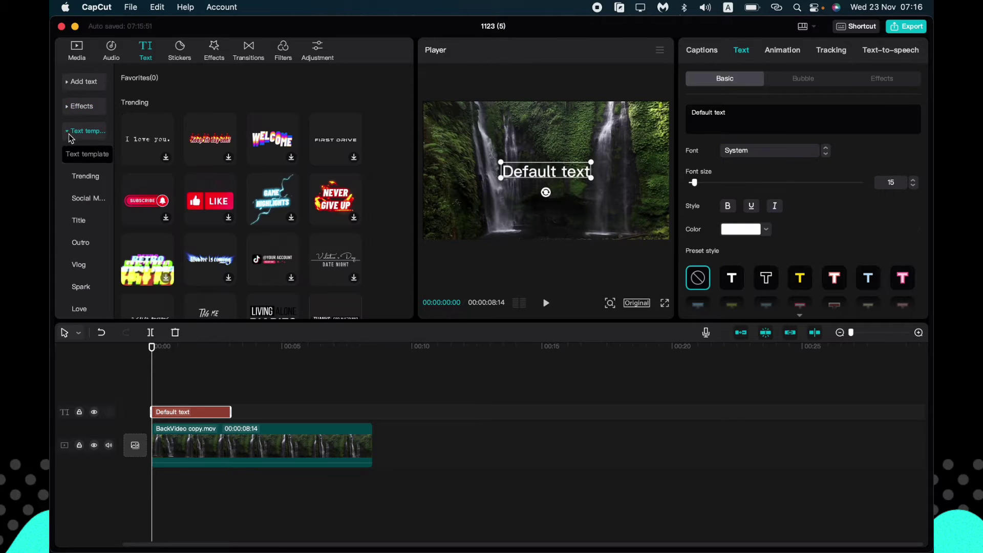
{"action": "scroll", "coordinate": [85, 200], "scroll_direction": "down", "scroll_amount": 1}
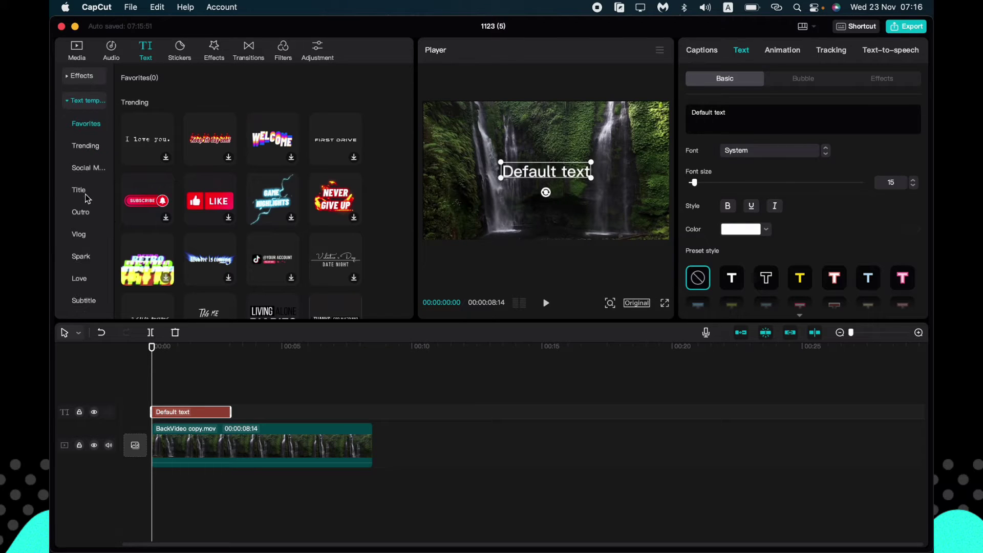
{"action": "left_click", "coordinate": [86, 146]}
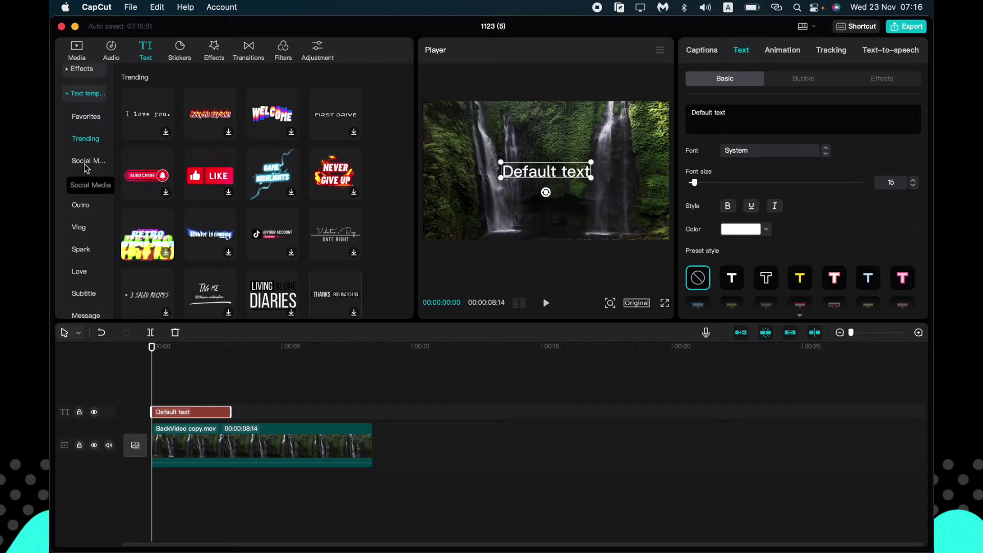
{"action": "left_click", "coordinate": [86, 168]}
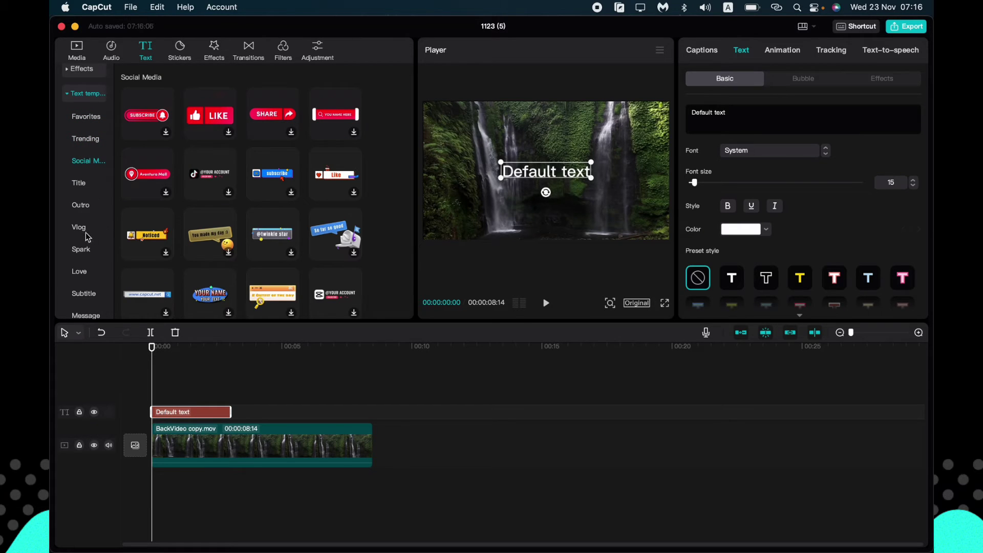
{"action": "left_click", "coordinate": [80, 251]}
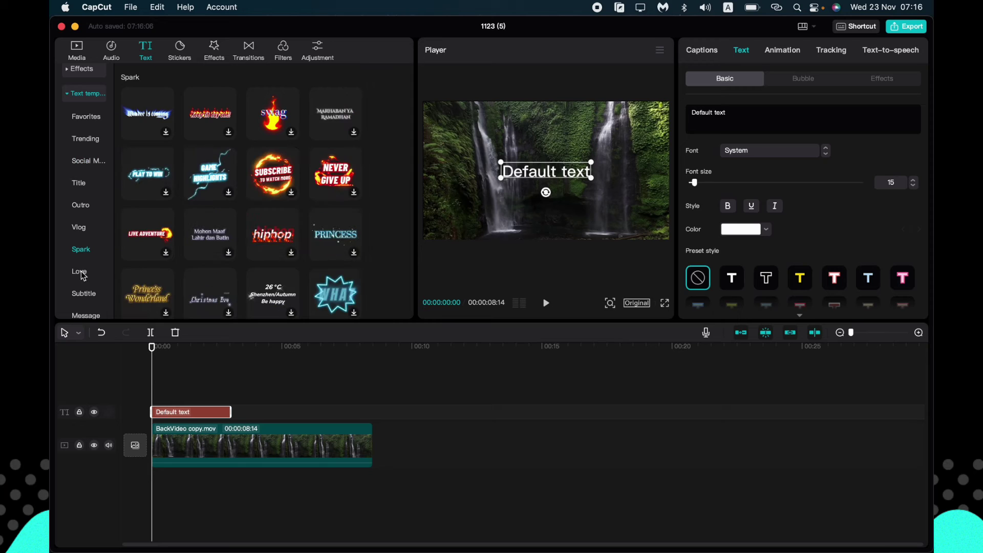
{"action": "left_click", "coordinate": [81, 274]}
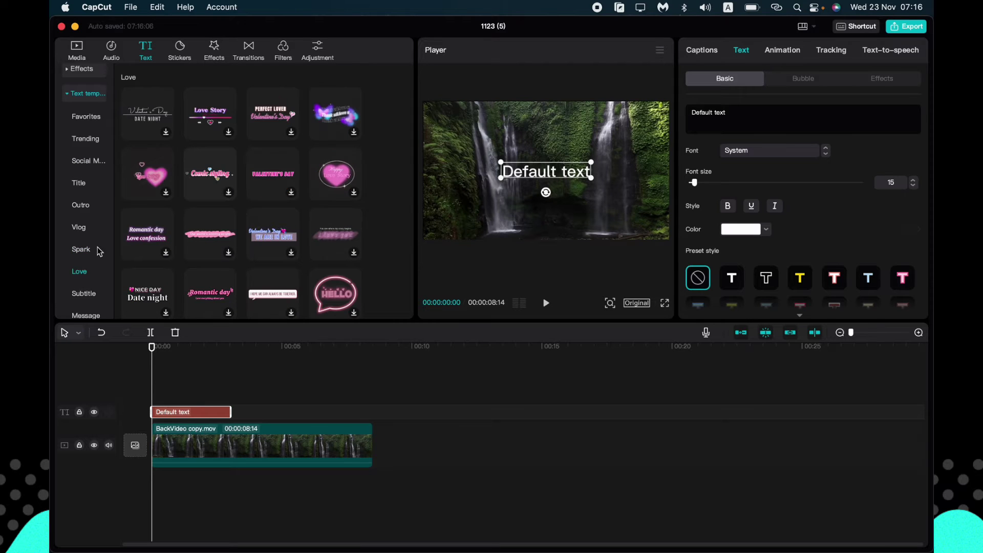
{"action": "left_click", "coordinate": [70, 98]}
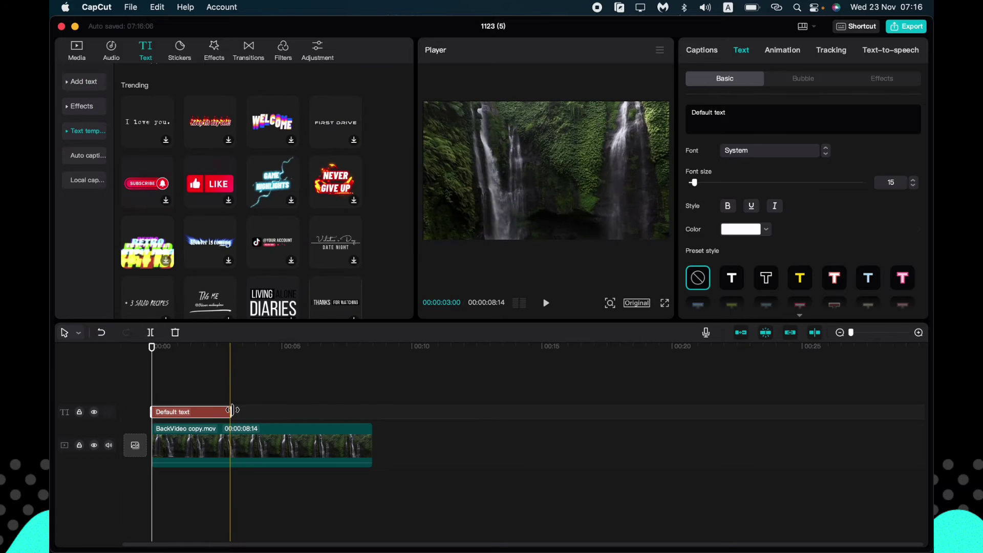
Step: Stretch the Default text clip to the video's 00:00:08:14 end and preview playback
{"action": "left_click_drag", "start_coordinate": [231, 412], "coordinate": [372, 413]}
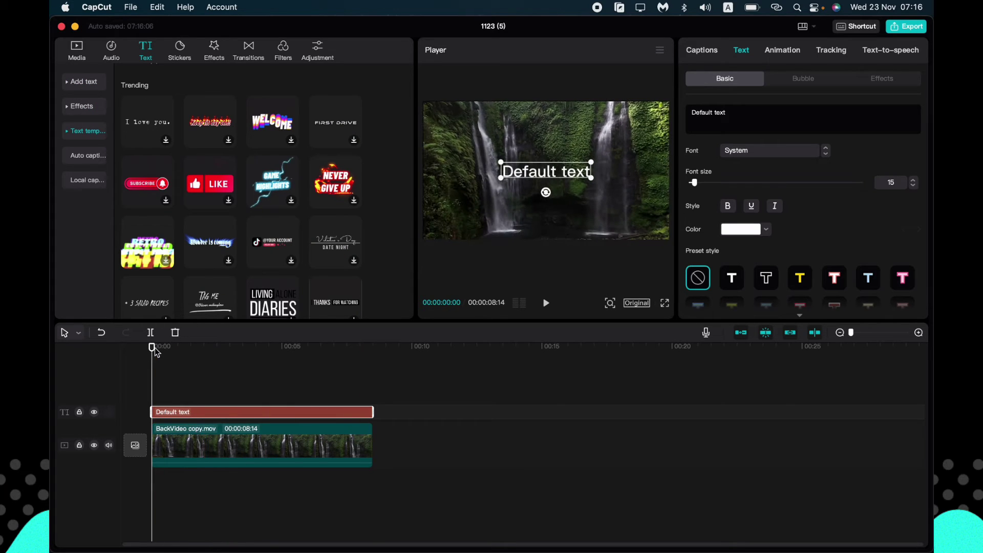
{"action": "key", "text": "space"}
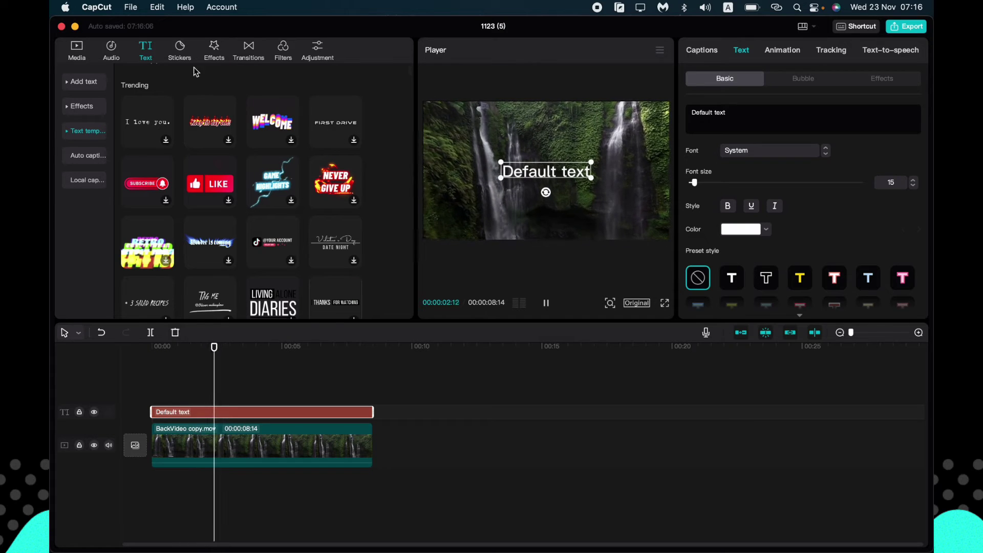
{"action": "key", "text": "space"}
Step: Return to the Media library, scrub to 00:00:03:09 and select the Default text clip
{"action": "left_click", "coordinate": [76, 50]}
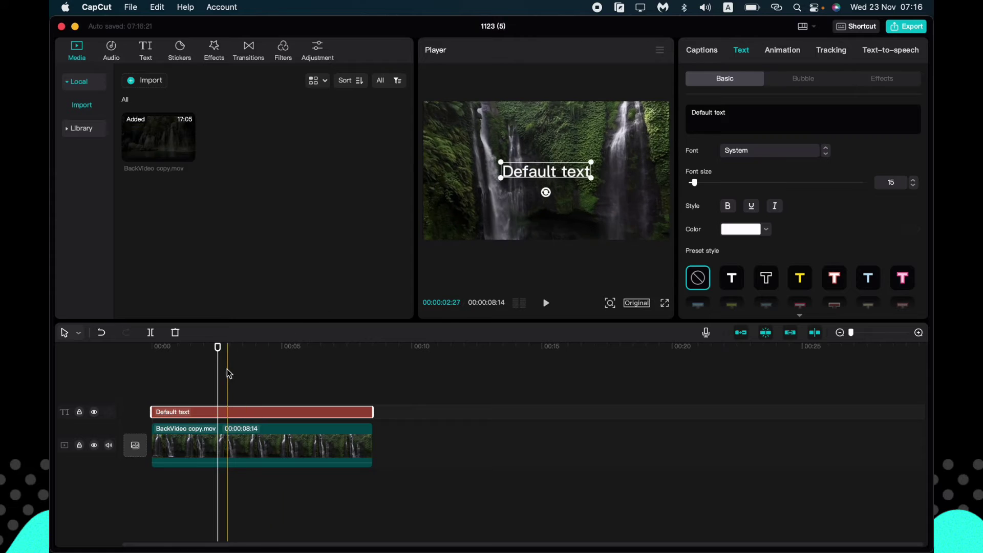
{"action": "left_click_drag", "start_coordinate": [217, 346], "coordinate": [237, 346]}
{"action": "left_click", "coordinate": [262, 413]}
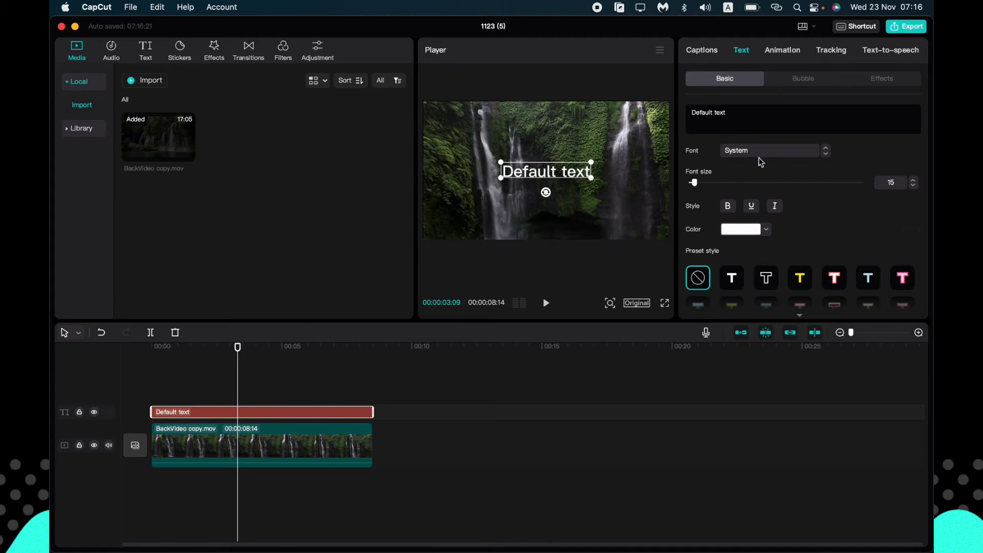
Step: Replace the title wording 'Default text' with 'Nature'
{"action": "left_click_drag", "start_coordinate": [745, 120], "coordinate": [691, 112]}
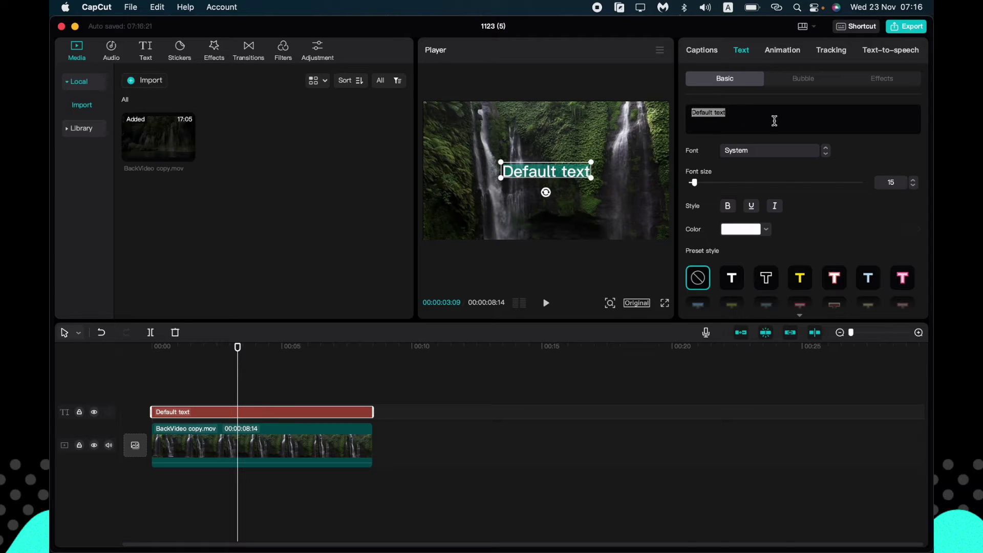
{"action": "type", "text": "Nature"}
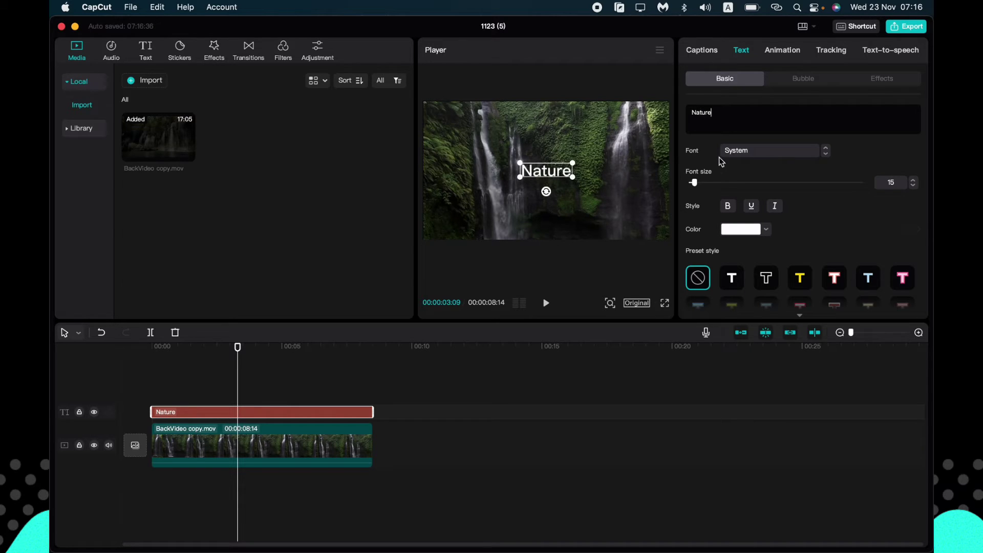
Step: Give the Nature title the AvenirNext font at size 24, bold and underlined
{"action": "left_click", "coordinate": [796, 153]}
{"action": "left_click", "coordinate": [785, 161]}
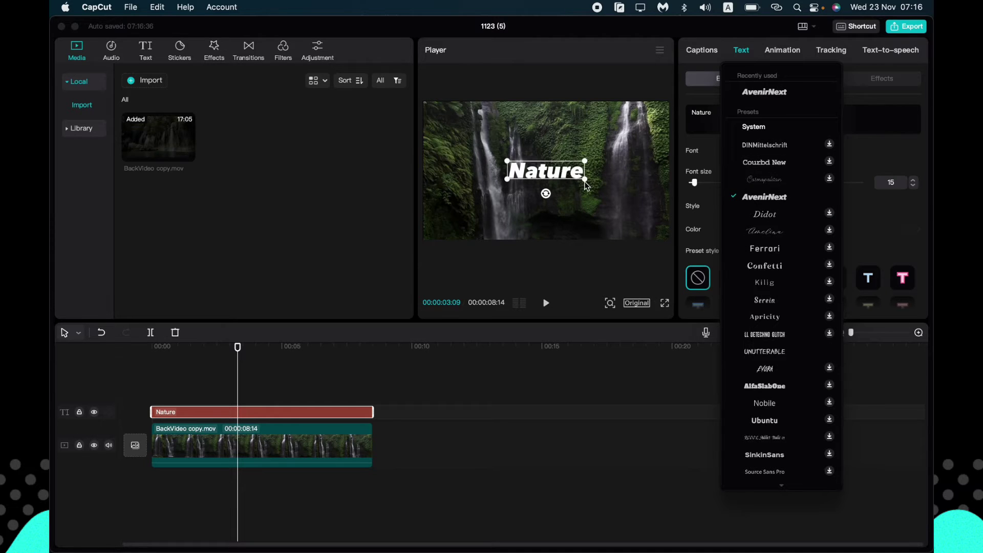
{"action": "left_click", "coordinate": [595, 187]}
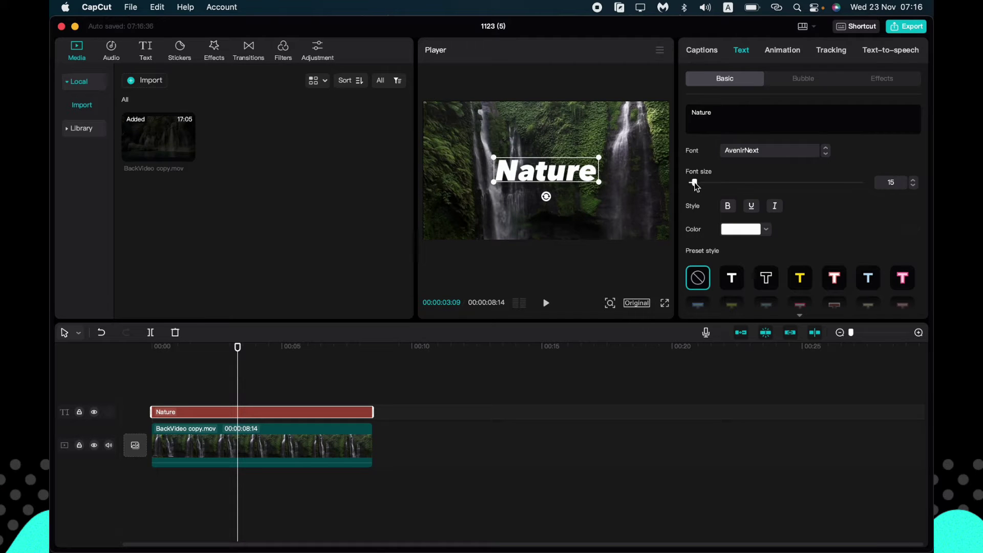
{"action": "mouse_move", "coordinate": [694, 182]}
{"action": "left_mouse_down"}
{"action": "mouse_move", "coordinate": [712, 183]}
{"action": "mouse_move", "coordinate": [699, 182]}
{"action": "left_mouse_up"}
{"action": "left_click", "coordinate": [727, 206]}
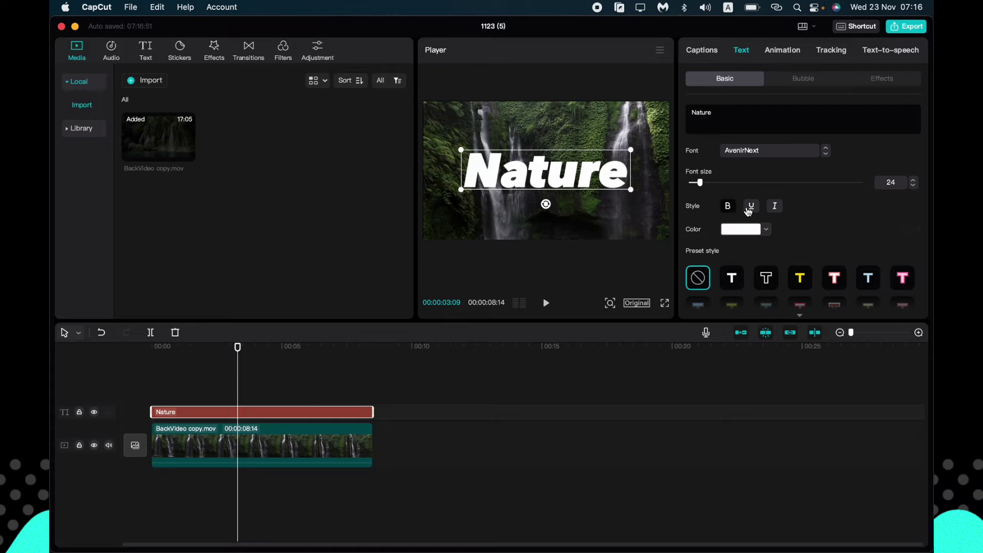
{"action": "left_click", "coordinate": [751, 207]}
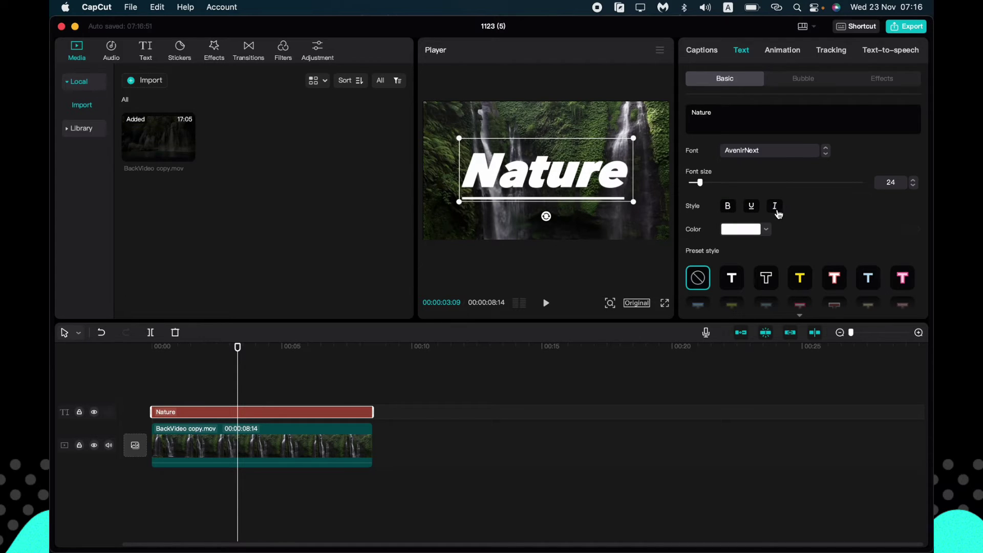
Step: Color the title pink and try the yellow-box preset style
{"action": "left_click", "coordinate": [765, 232]}
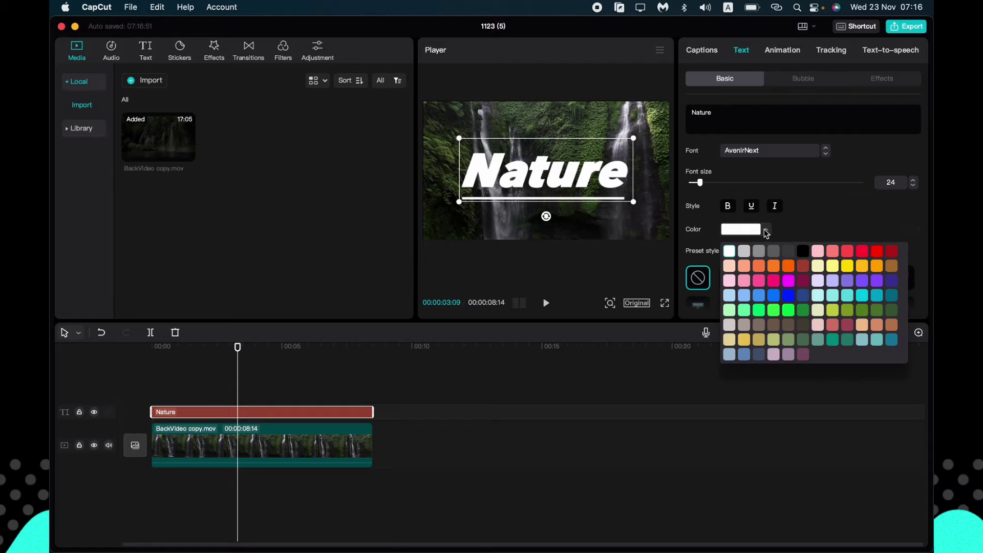
{"action": "left_click", "coordinate": [744, 281]}
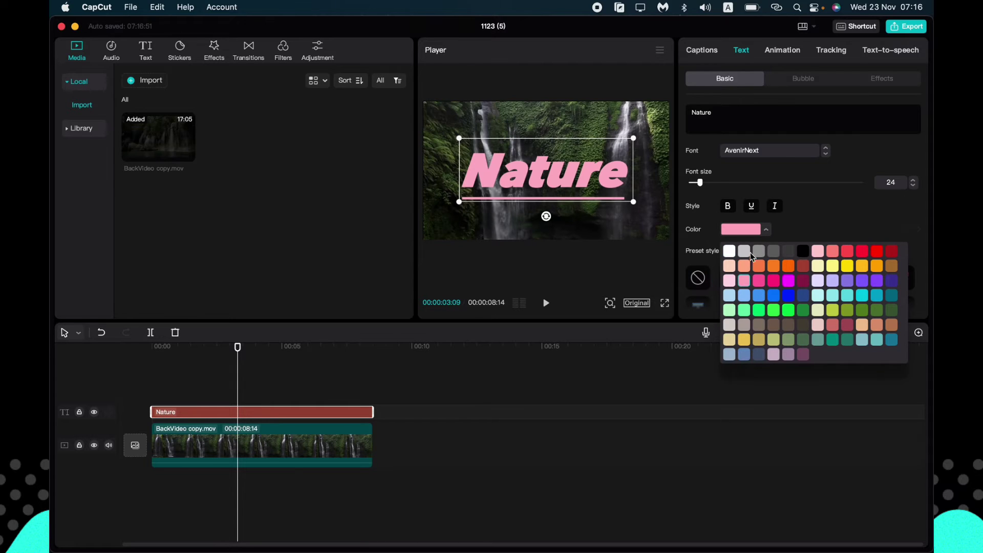
{"action": "left_click", "coordinate": [792, 228]}
{"action": "scroll", "coordinate": [784, 238], "scroll_direction": "down", "scroll_amount": 1}
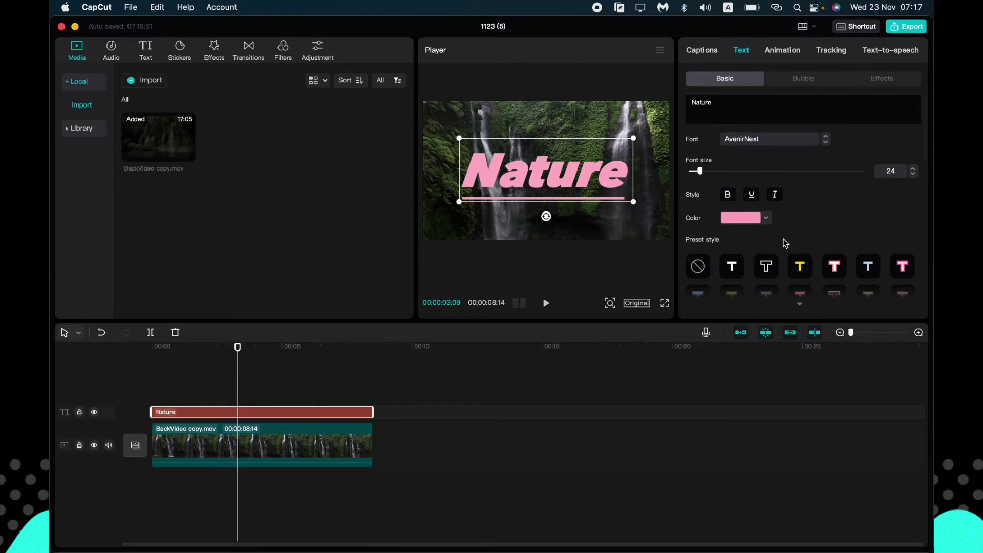
{"action": "scroll", "coordinate": [791, 246], "scroll_direction": "down", "scroll_amount": 3}
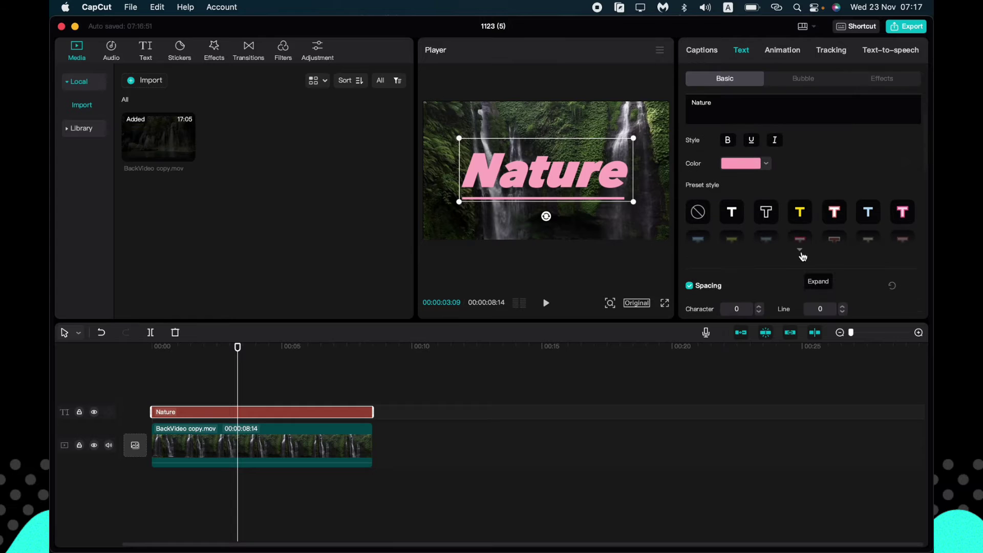
{"action": "scroll", "coordinate": [806, 236], "scroll_direction": "down", "scroll_amount": 2}
{"action": "left_click", "coordinate": [767, 244]}
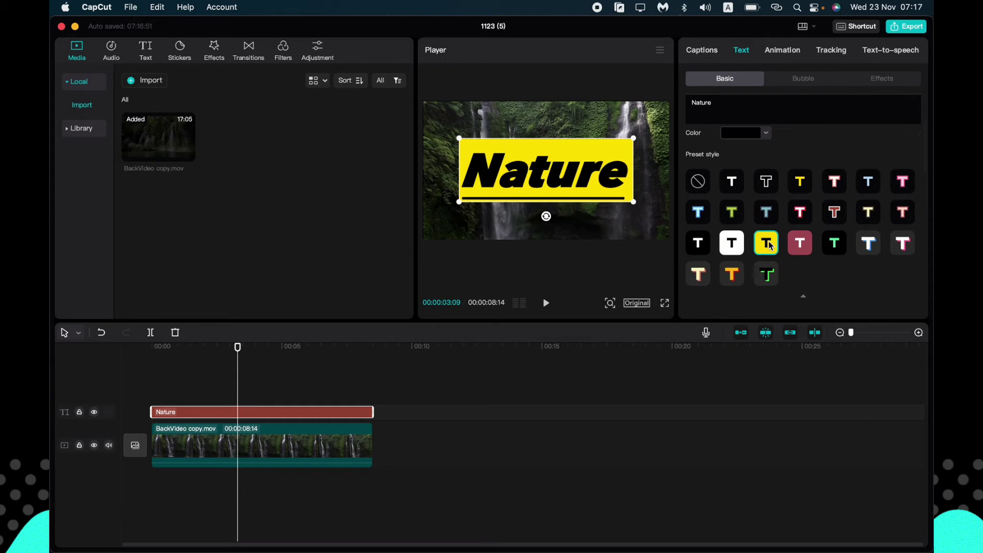
Step: Remove the preset style and set the title colour back to pink
{"action": "left_click", "coordinate": [697, 181]}
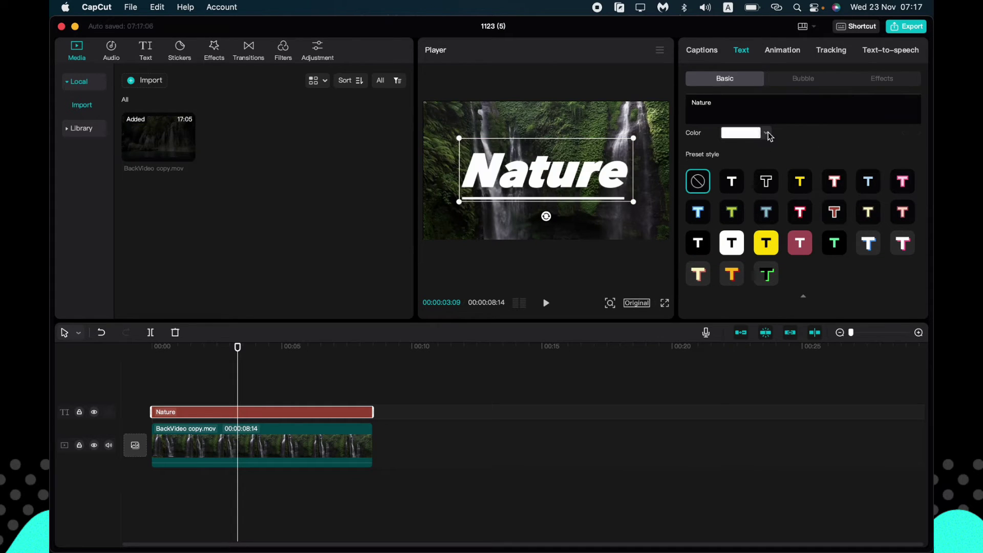
{"action": "left_click", "coordinate": [766, 133]}
{"action": "left_click", "coordinate": [744, 184]}
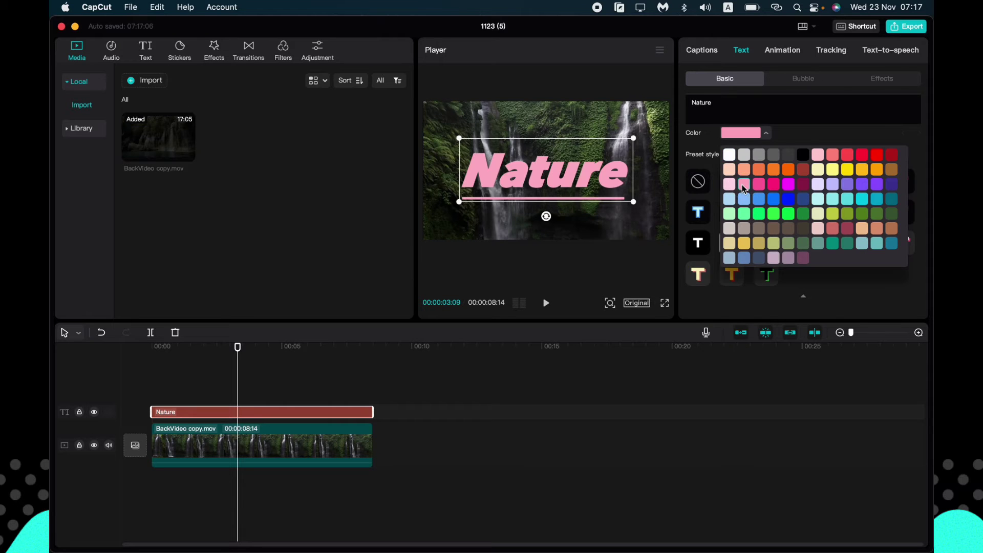
{"action": "left_click", "coordinate": [830, 131]}
Step: Set character spacing to 10, then reset it to 0
{"action": "scroll", "coordinate": [764, 201], "scroll_direction": "down", "scroll_amount": 5}
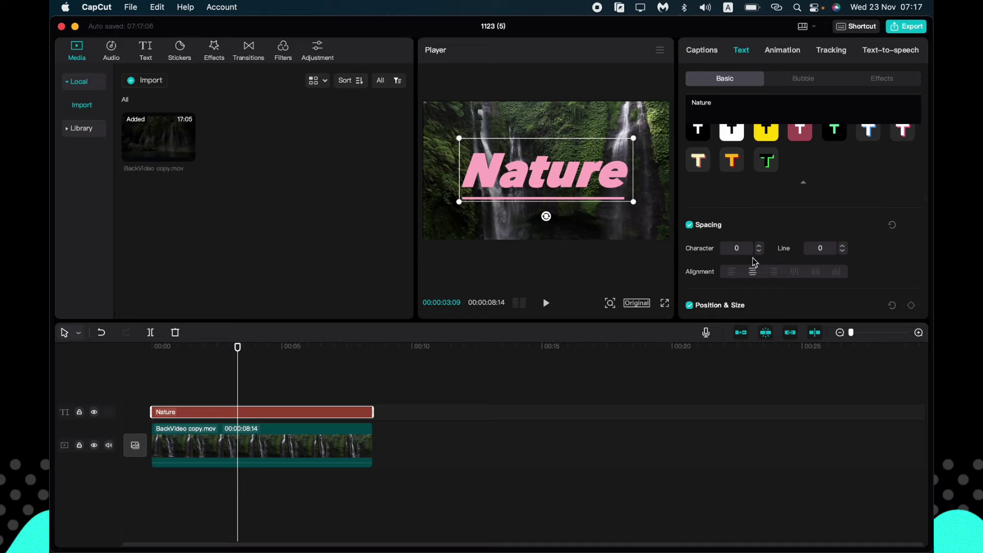
{"action": "left_click", "coordinate": [729, 248]}
{"action": "type", "text": "10"}
{"action": "key", "text": "Return"}
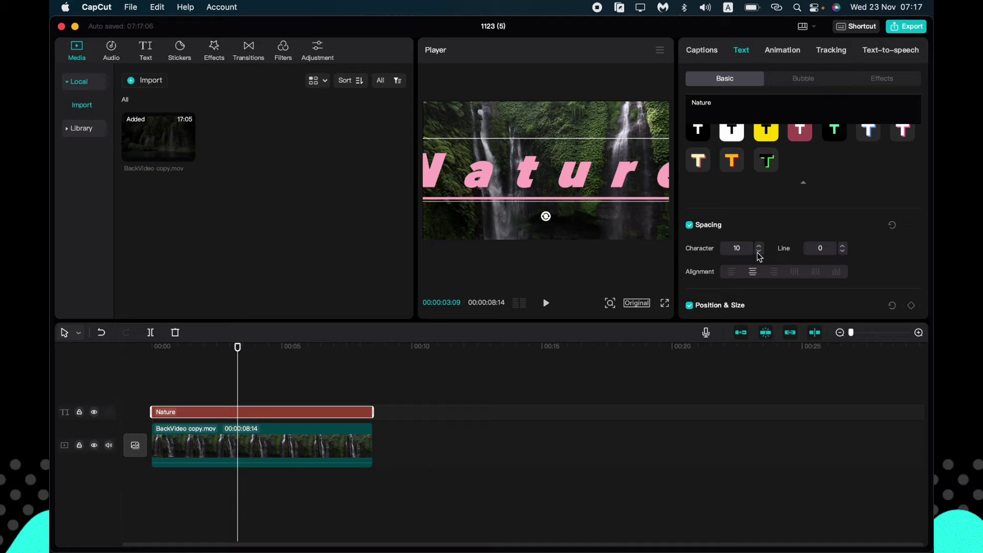
{"action": "left_click", "coordinate": [743, 249]}
{"action": "key", "text": "Return"}
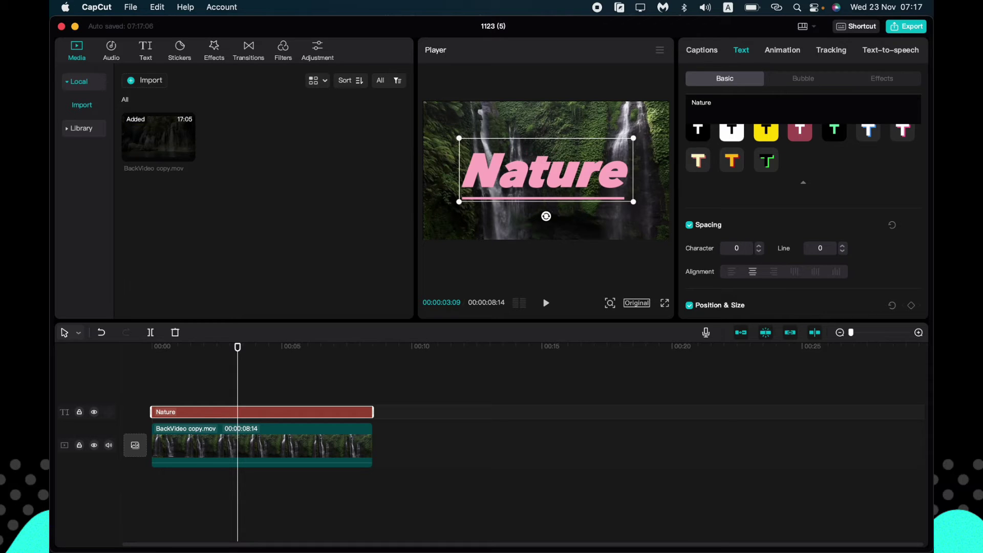
Step: Shrink the Nature title's scale to 75%
{"action": "scroll", "coordinate": [773, 263], "scroll_direction": "down", "scroll_amount": 1}
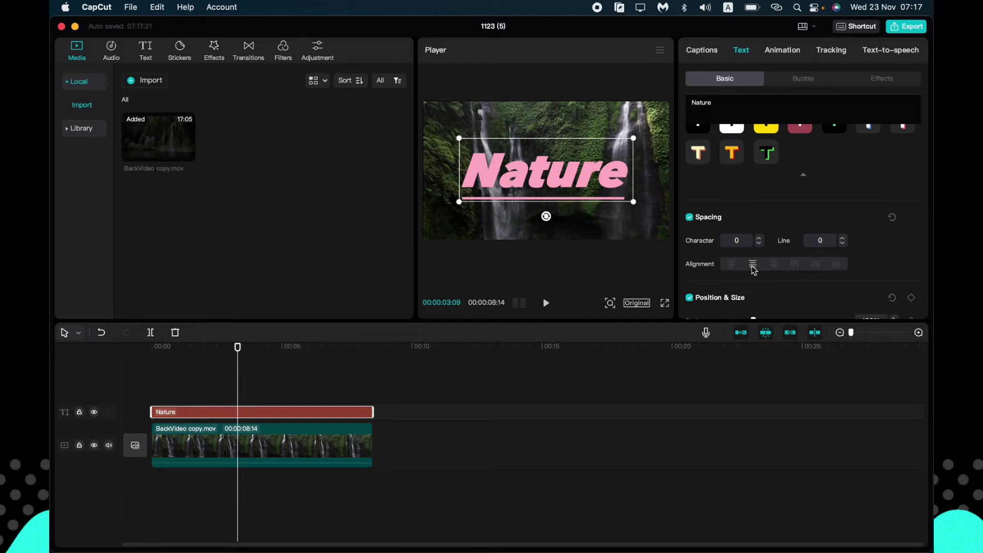
{"action": "scroll", "coordinate": [750, 270], "scroll_direction": "down", "scroll_amount": 5}
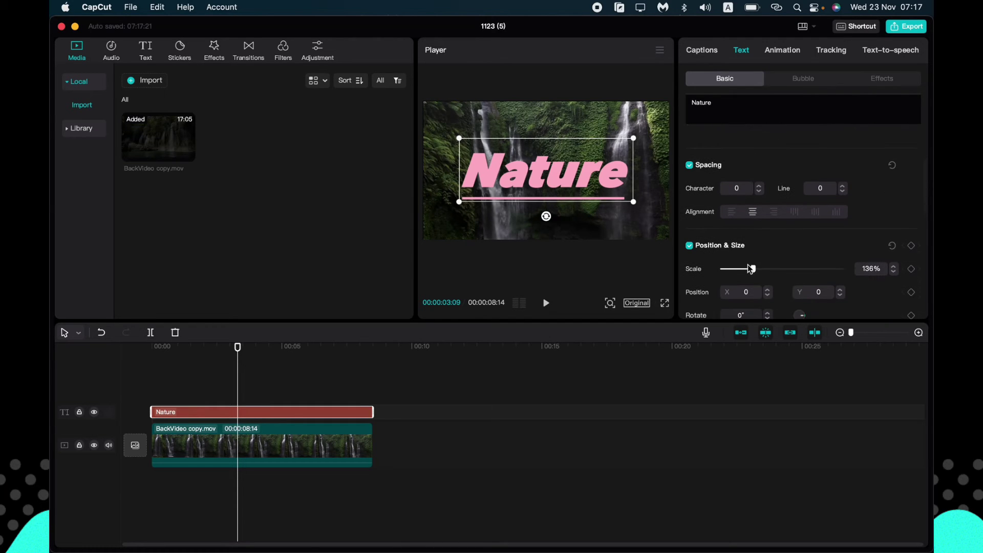
{"action": "scroll", "coordinate": [794, 209], "scroll_direction": "down", "scroll_amount": 4}
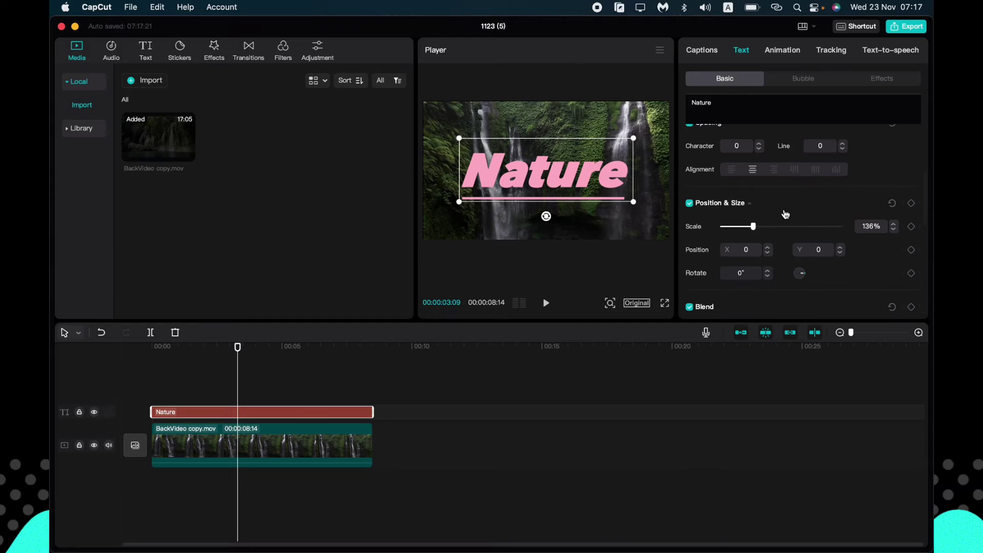
{"action": "mouse_move", "coordinate": [753, 227]}
{"action": "left_mouse_down"}
{"action": "mouse_move", "coordinate": [774, 227]}
{"action": "mouse_move", "coordinate": [737, 228]}
{"action": "left_mouse_up"}
Step: At the clip start, move the title to the top-left corner (X -1168, Y 806)
{"action": "scroll", "coordinate": [793, 205], "scroll_direction": "down", "scroll_amount": 2}
{"action": "scroll", "coordinate": [807, 204], "scroll_direction": "down", "scroll_amount": 1}
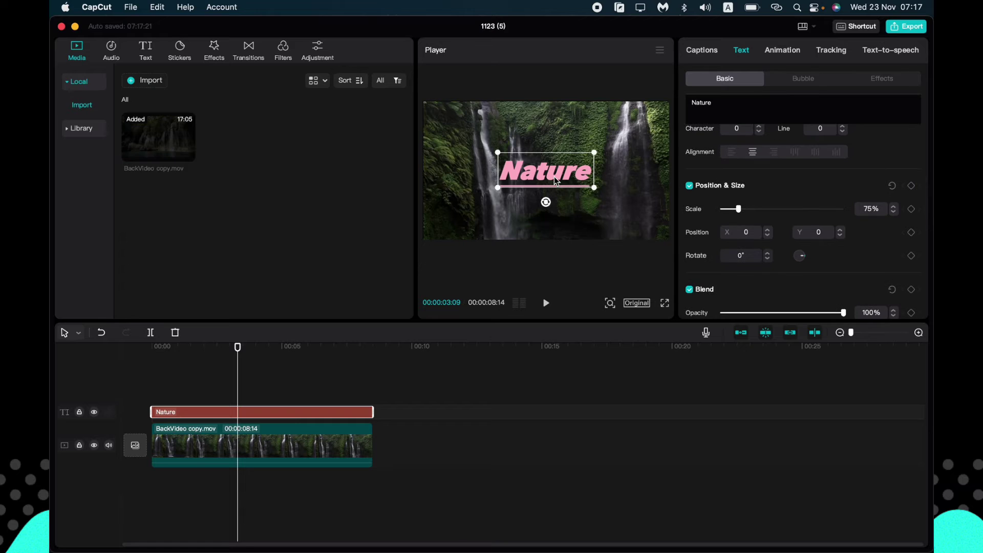
{"action": "left_click_drag", "start_coordinate": [239, 347], "coordinate": [151, 348]}
{"action": "left_click_drag", "start_coordinate": [543, 184], "coordinate": [475, 127]}
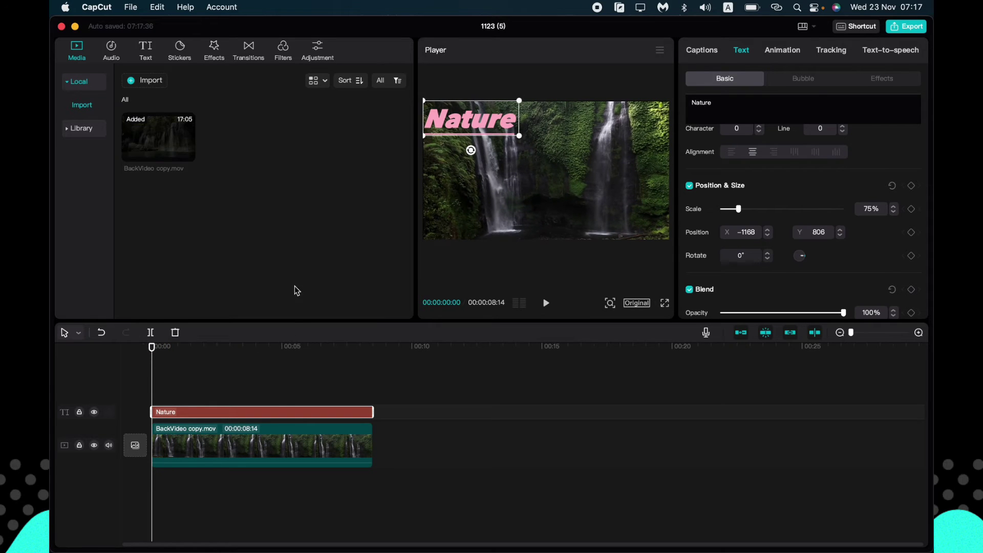
Step: Keyframe the title's position at the start, then move it lower right later in the clip
{"action": "scroll", "coordinate": [205, 387], "scroll_direction": "up", "scroll_amount": 1}
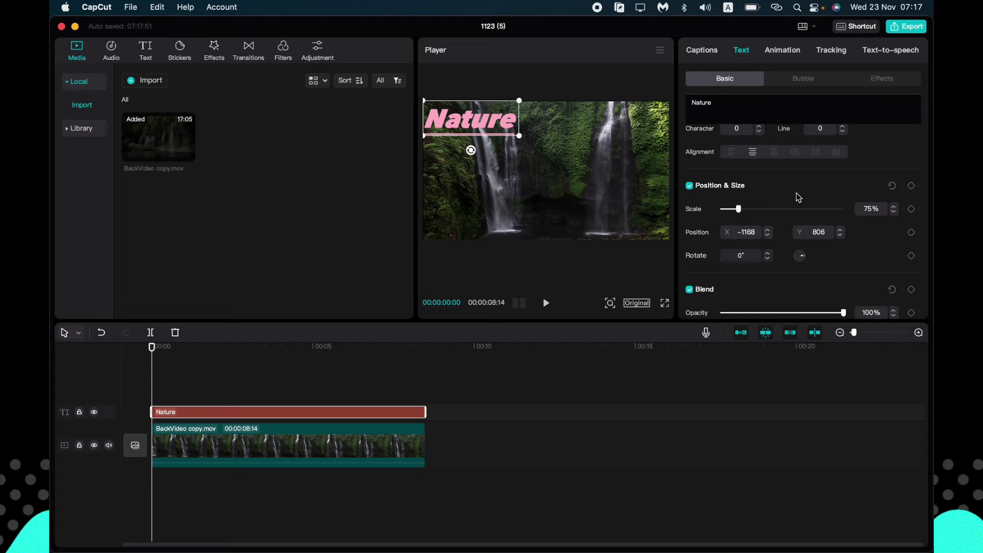
{"action": "left_click", "coordinate": [911, 186]}
{"action": "left_click_drag", "start_coordinate": [153, 348], "coordinate": [424, 353]}
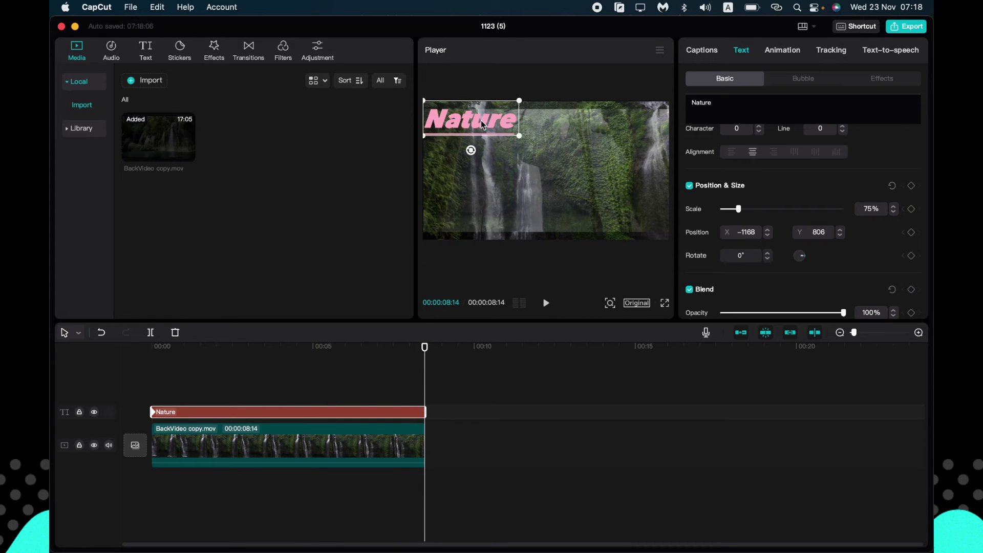
{"action": "left_click_drag", "start_coordinate": [480, 121], "coordinate": [644, 224]}
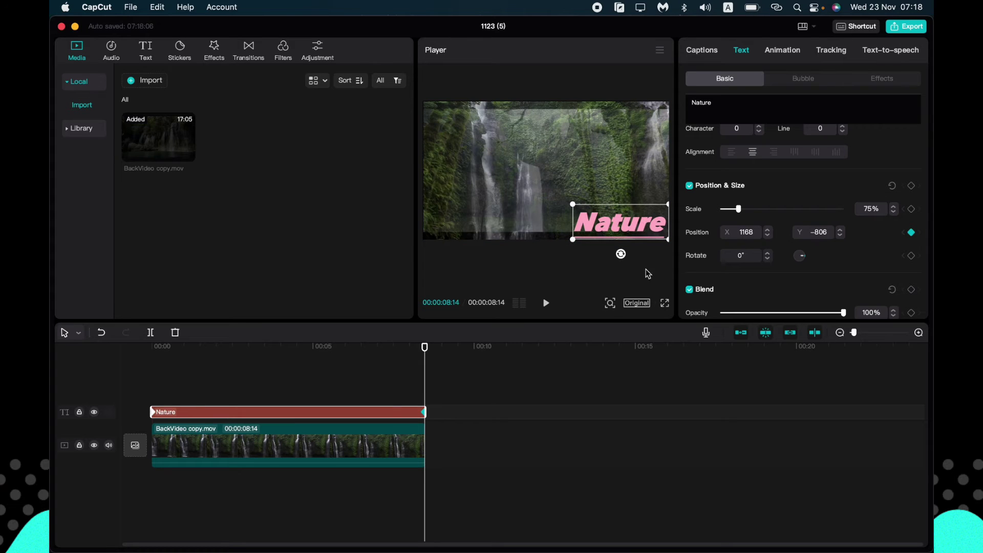
Step: Scrub back to the clip start and play to preview the title's motion
{"action": "left_click", "coordinate": [423, 349]}
{"action": "left_click_drag", "start_coordinate": [424, 349], "coordinate": [414, 348]}
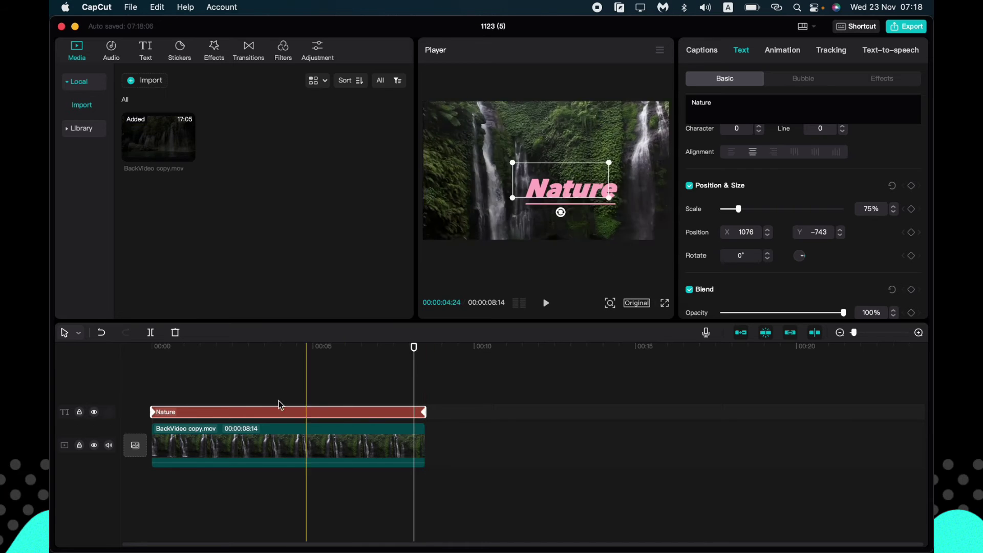
{"action": "left_click_drag", "start_coordinate": [413, 347], "coordinate": [111, 354]}
{"action": "key", "text": "space"}
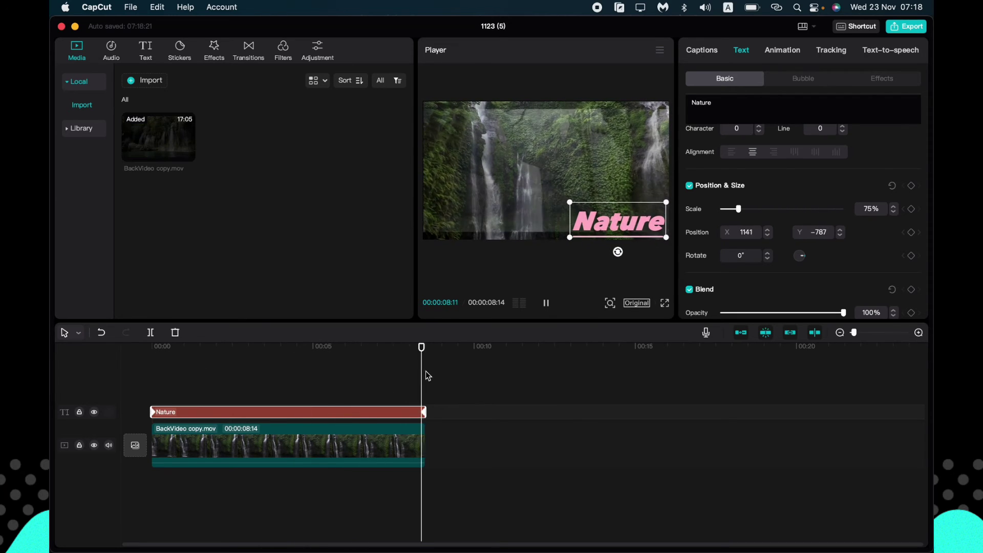
{"action": "left_click_drag", "start_coordinate": [424, 347], "coordinate": [266, 346]}
{"action": "scroll", "coordinate": [732, 271], "scroll_direction": "down", "scroll_amount": 4}
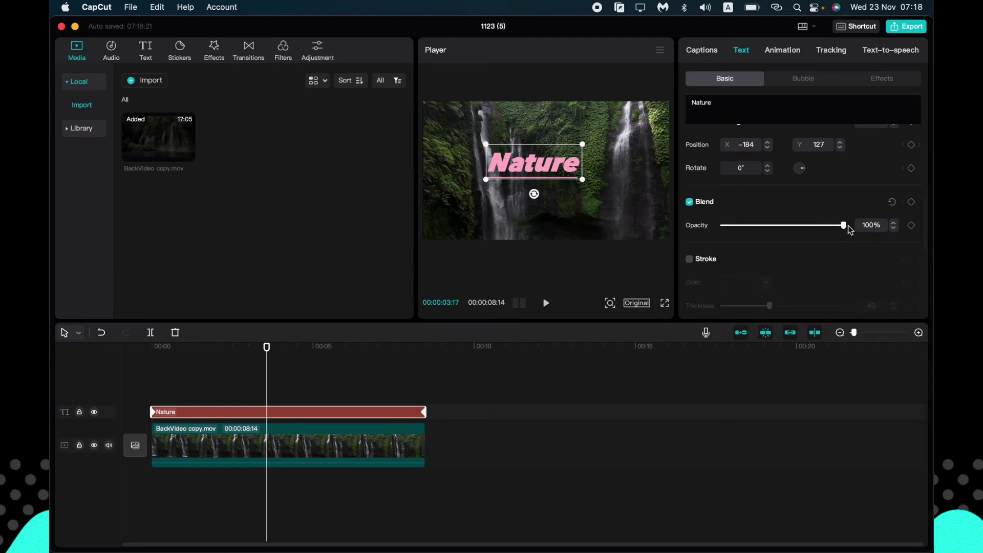
{"action": "left_click_drag", "start_coordinate": [847, 229], "coordinate": [752, 236]}
{"action": "key", "text": "space"}
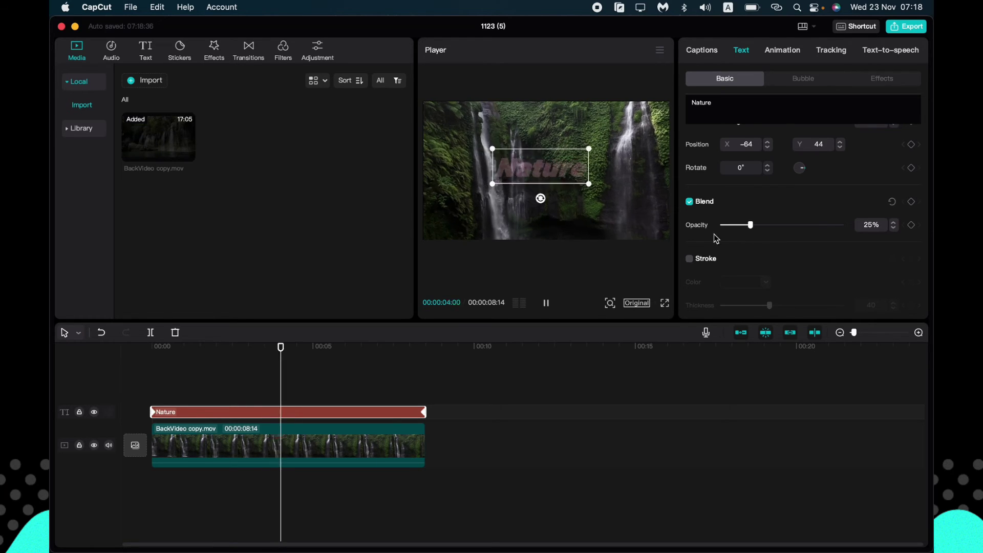
{"action": "scroll", "coordinate": [788, 243], "scroll_direction": "down", "scroll_amount": 2}
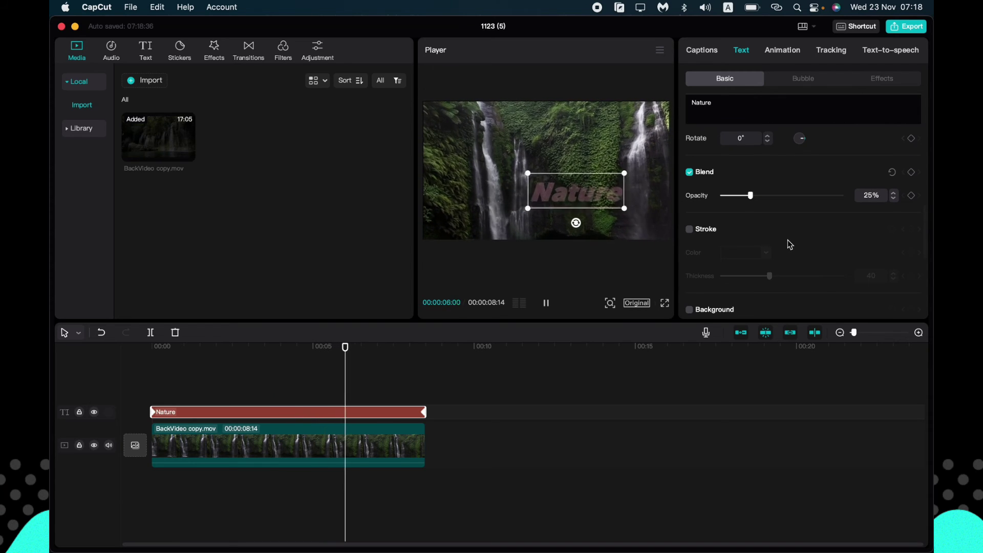
{"action": "key", "text": "space"}
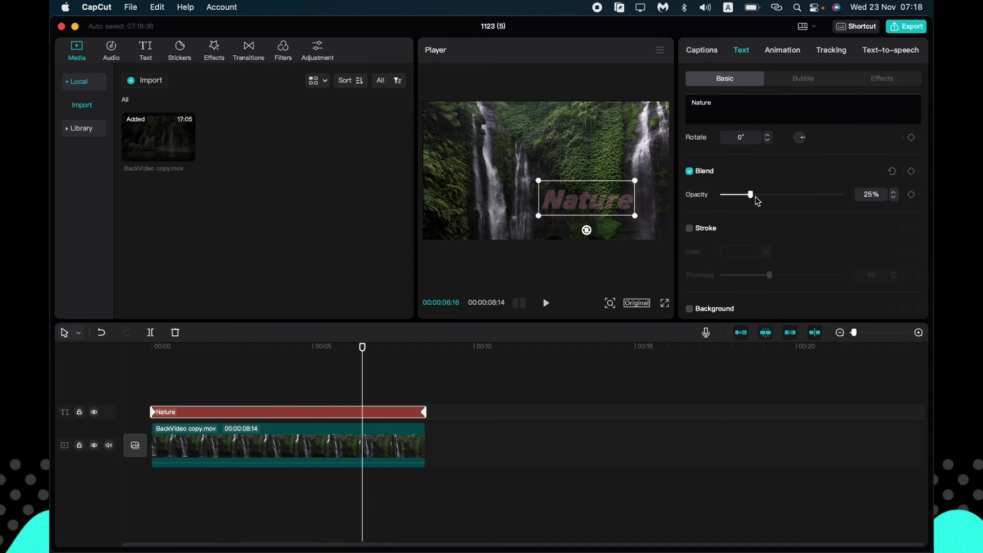
{"action": "left_click_drag", "start_coordinate": [750, 195], "coordinate": [876, 200]}
Step: Add a thin light-green stroke around the Nature title, thickness about 5
{"action": "left_click", "coordinate": [689, 228]}
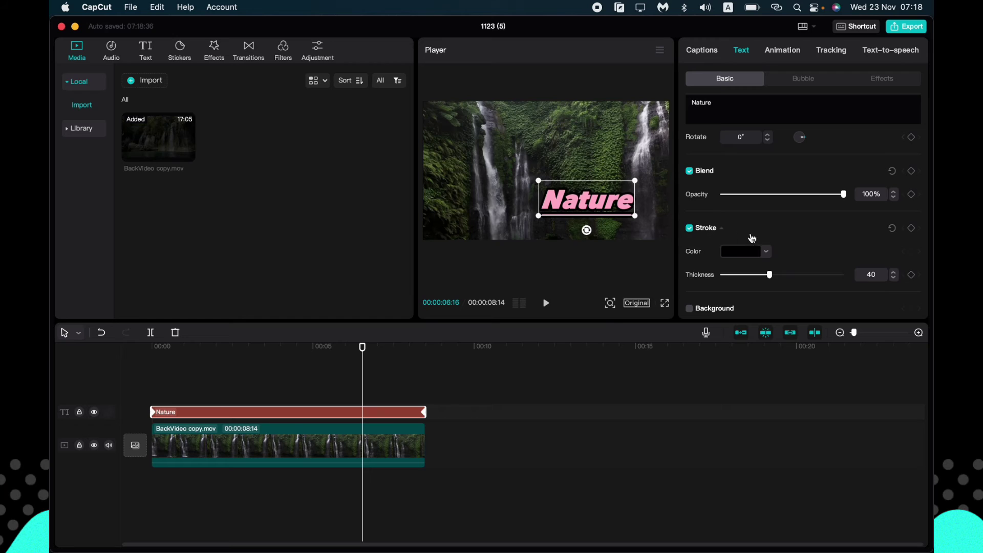
{"action": "left_click", "coordinate": [766, 247]}
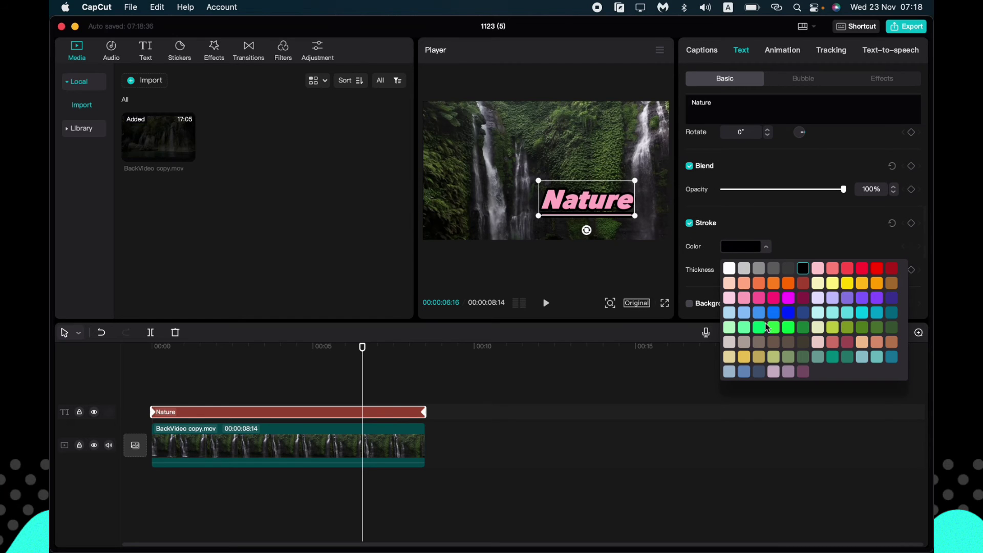
{"action": "left_click", "coordinate": [875, 269]}
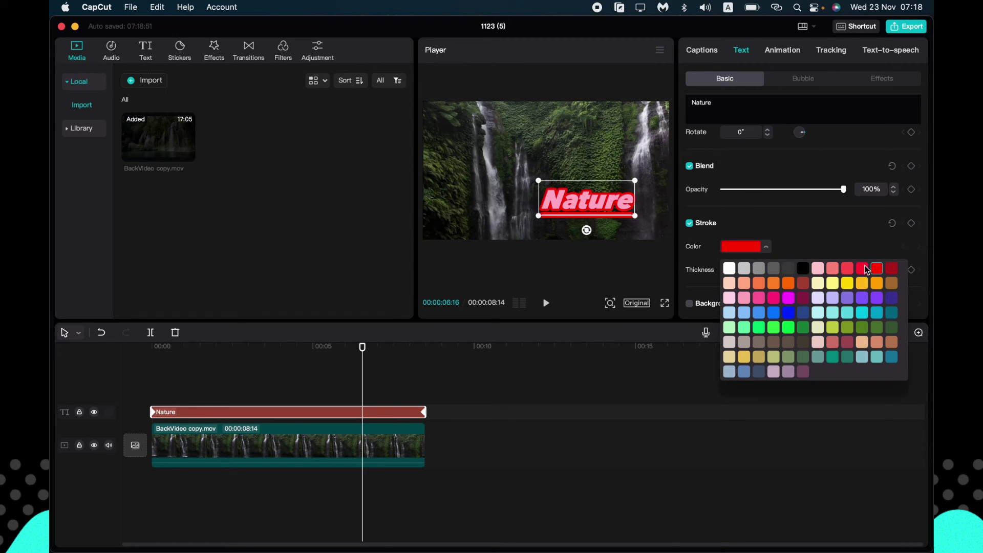
{"action": "left_click", "coordinate": [762, 301]}
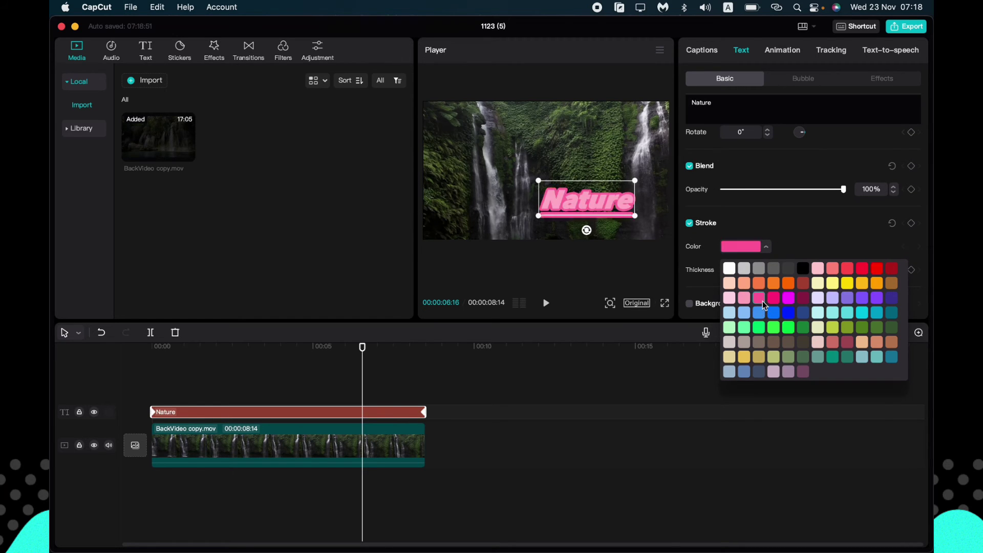
{"action": "left_click", "coordinate": [729, 327]}
{"action": "left_click", "coordinate": [833, 217]}
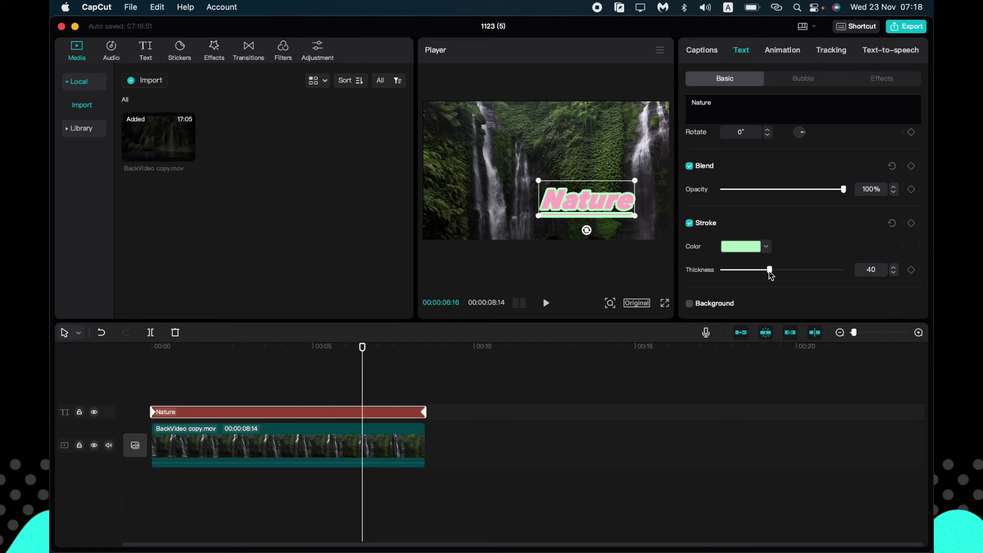
{"action": "left_click_drag", "start_coordinate": [770, 272], "coordinate": [728, 278]}
Step: Try a salmon then white background box behind the title, then turn it off
{"action": "scroll", "coordinate": [761, 260], "scroll_direction": "down", "scroll_amount": 3}
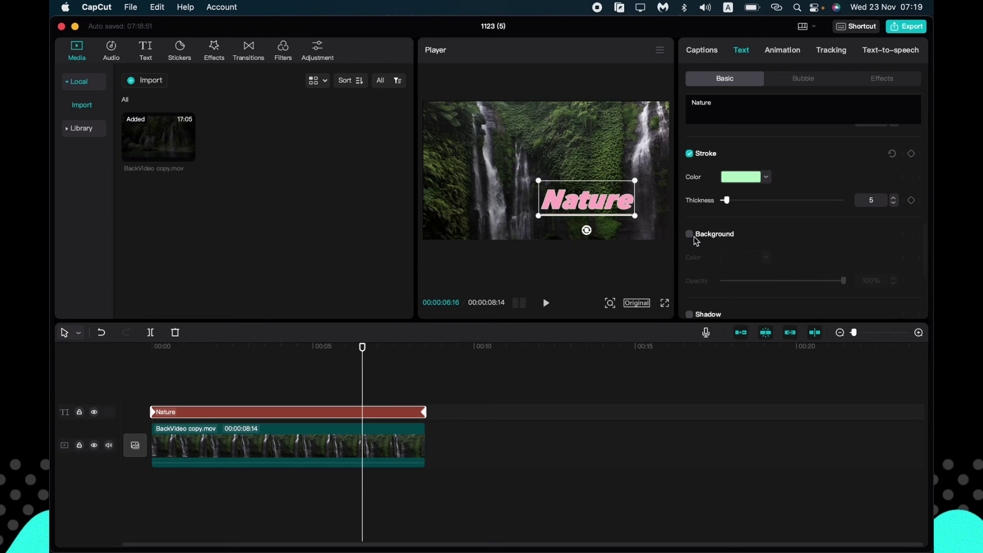
{"action": "left_click", "coordinate": [689, 234]}
{"action": "scroll", "coordinate": [785, 250], "scroll_direction": "down", "scroll_amount": 2}
{"action": "left_click", "coordinate": [766, 222]}
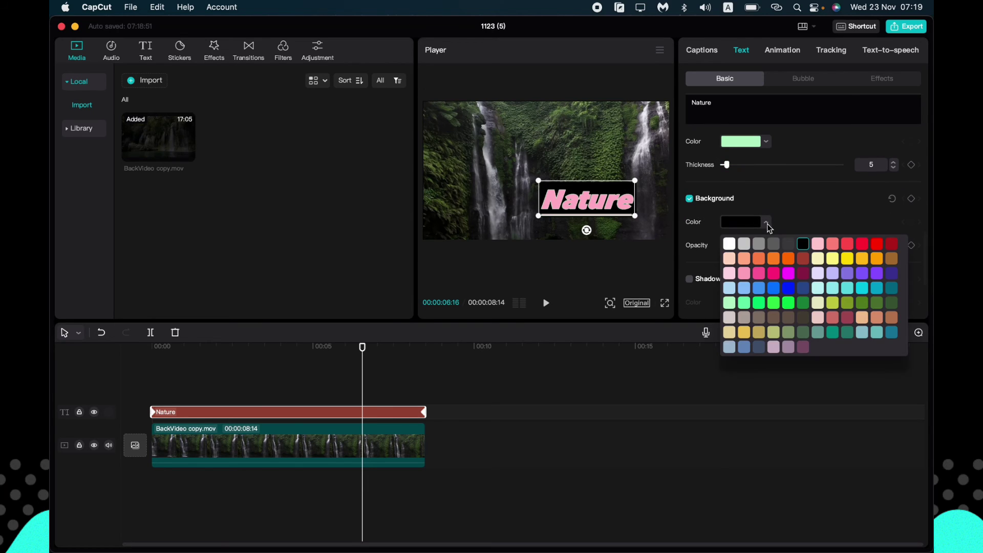
{"action": "left_click", "coordinate": [746, 257]}
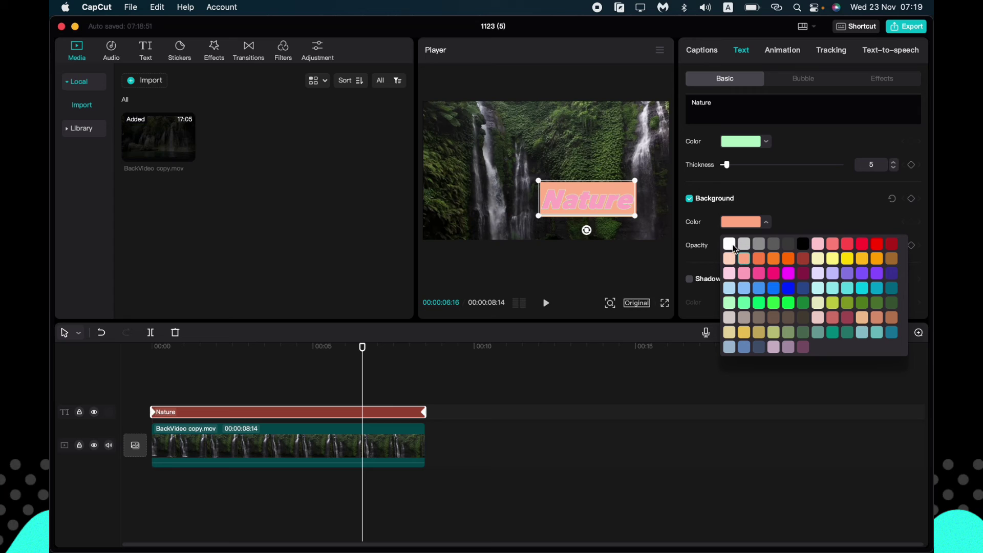
{"action": "left_click", "coordinate": [730, 245]}
{"action": "left_click", "coordinate": [801, 220]}
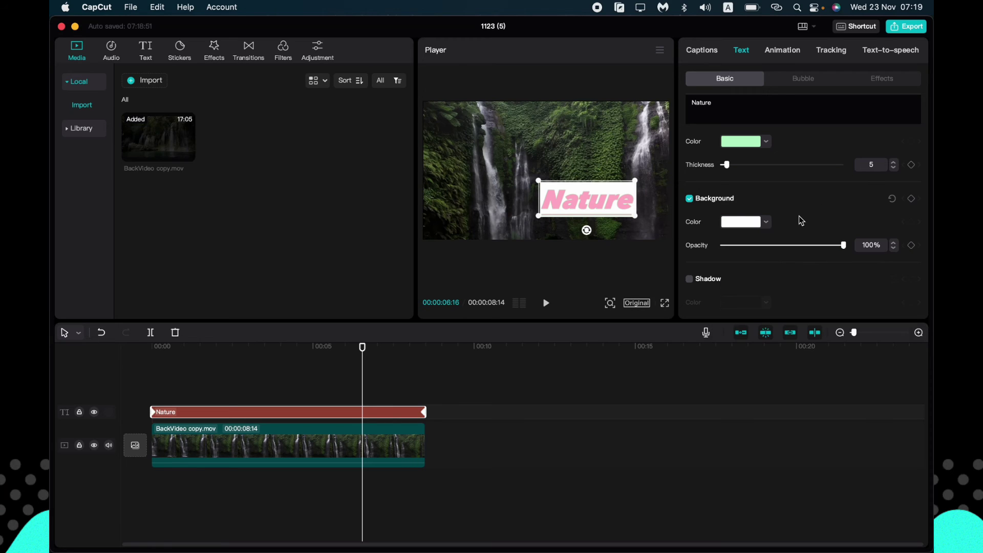
{"action": "left_click", "coordinate": [689, 203]}
Step: Enable the title's shadow with 100% opacity and 100% blur
{"action": "scroll", "coordinate": [716, 252], "scroll_direction": "down", "scroll_amount": 1}
{"action": "scroll", "coordinate": [727, 260], "scroll_direction": "down", "scroll_amount": 1}
{"action": "left_click", "coordinate": [689, 243]}
{"action": "scroll", "coordinate": [785, 275], "scroll_direction": "down", "scroll_amount": 1}
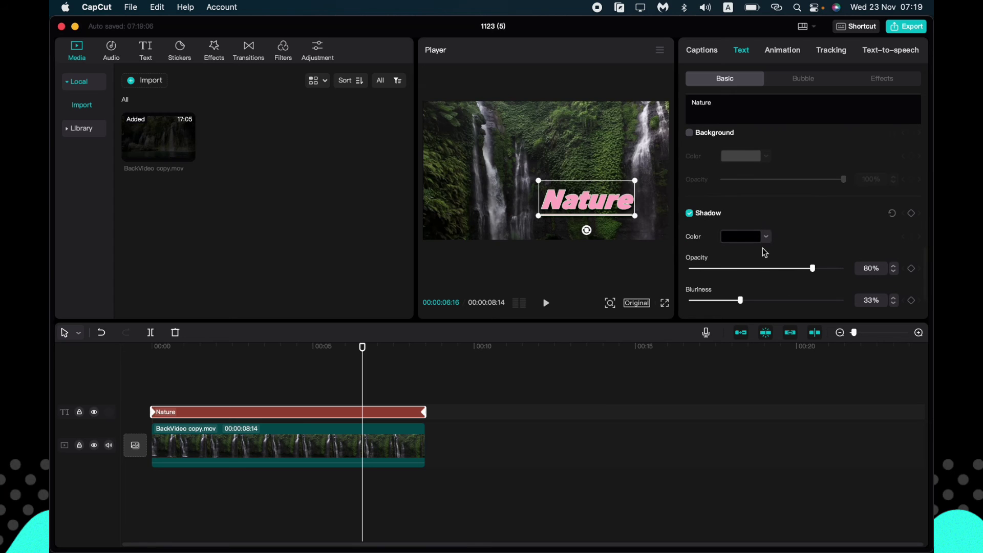
{"action": "left_click_drag", "start_coordinate": [808, 270], "coordinate": [866, 266]}
{"action": "left_click_drag", "start_coordinate": [740, 300], "coordinate": [930, 305]}
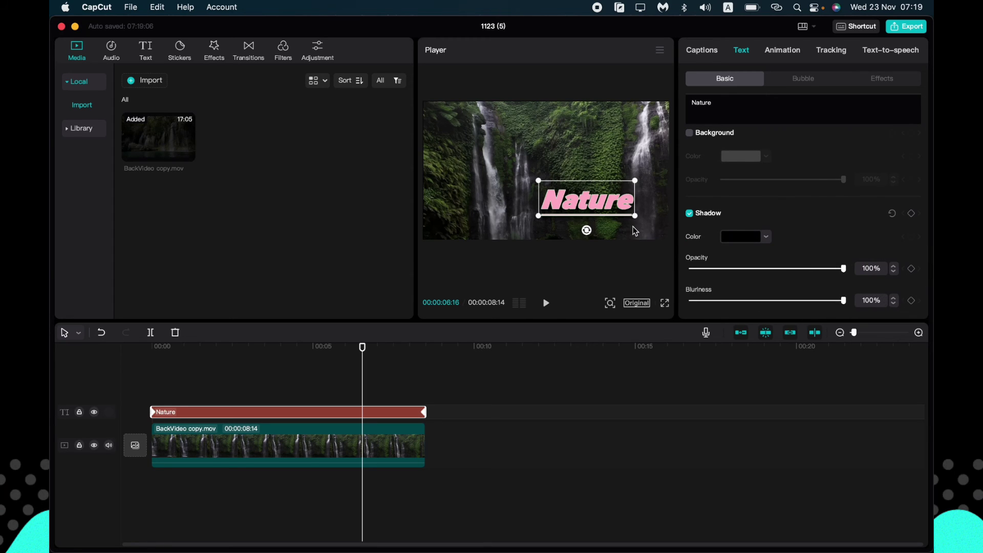
Step: Move the title up-left and set the shadow angle to -132° and distance 50
{"action": "left_click_drag", "start_coordinate": [591, 207], "coordinate": [612, 163]}
{"action": "scroll", "coordinate": [737, 269], "scroll_direction": "down", "scroll_amount": 3}
{"action": "scroll", "coordinate": [737, 269], "scroll_direction": "down", "scroll_amount": 1}
{"action": "left_click_drag", "start_coordinate": [750, 300], "coordinate": [841, 328]}
{"action": "left_click_drag", "start_coordinate": [700, 266], "coordinate": [755, 278]}
Step: Try a cloud bubble behind the Nature title, then remove it
{"action": "left_click", "coordinate": [804, 81]}
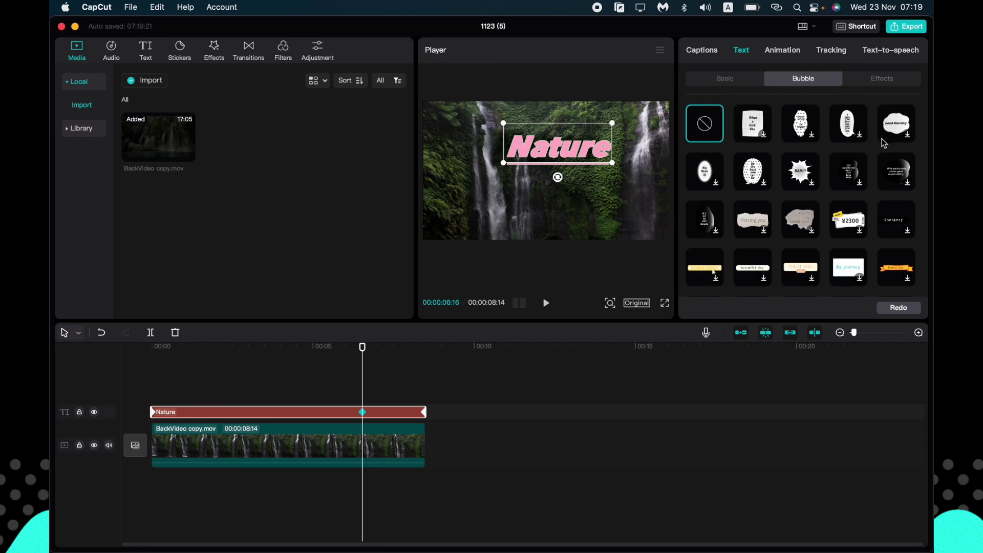
{"action": "left_click", "coordinate": [909, 139]}
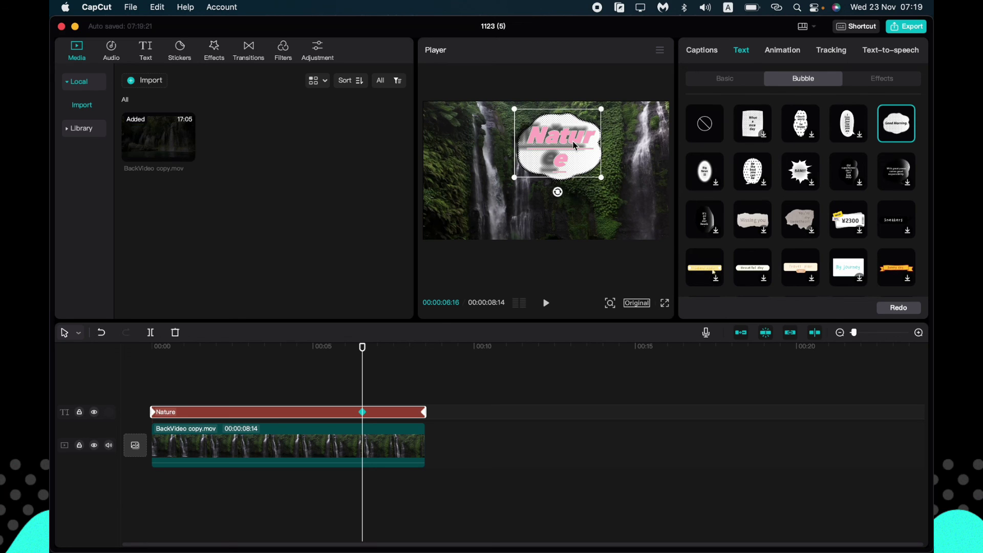
{"action": "left_click_drag", "start_coordinate": [572, 142], "coordinate": [555, 191]}
{"action": "left_click", "coordinate": [698, 133]}
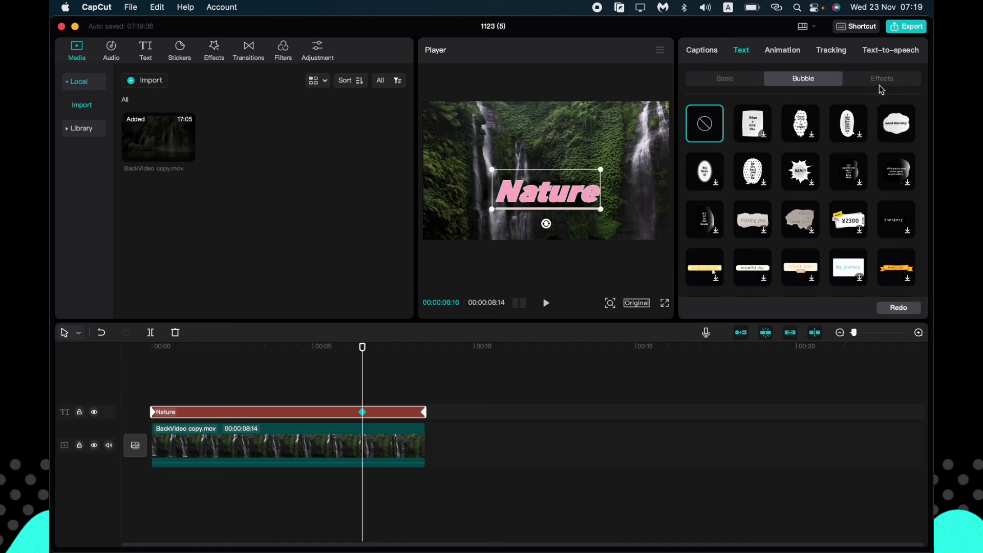
Step: After trying blue-white and white-grey presets, apply the purple-shadowed white text effect
{"action": "left_click", "coordinate": [881, 86]}
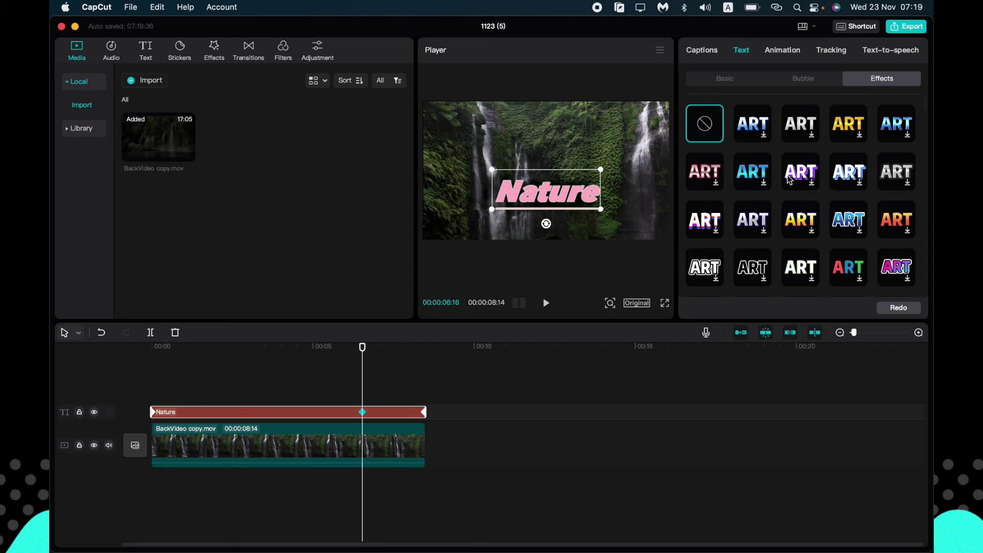
{"action": "left_click", "coordinate": [763, 136]}
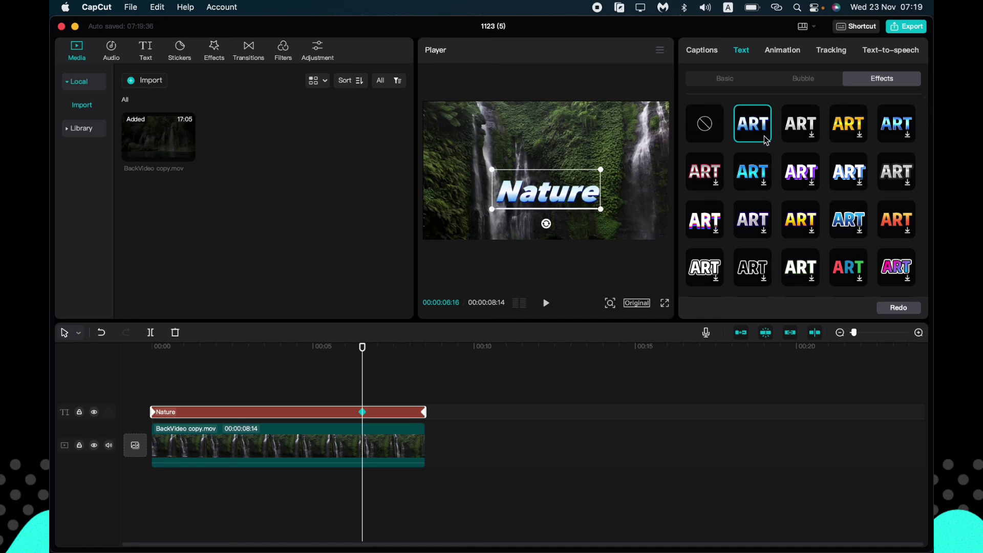
{"action": "left_click", "coordinate": [815, 142]}
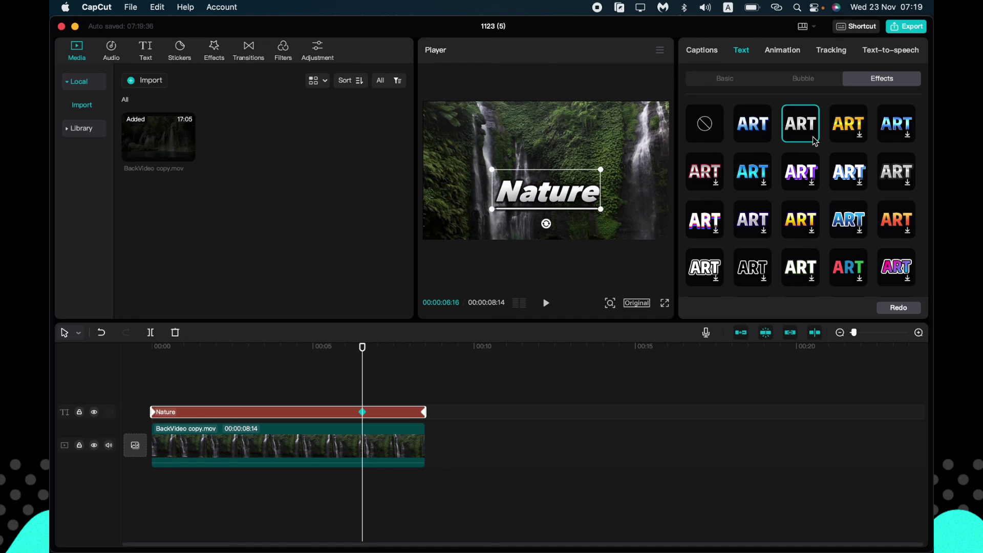
{"action": "left_click", "coordinate": [812, 188]}
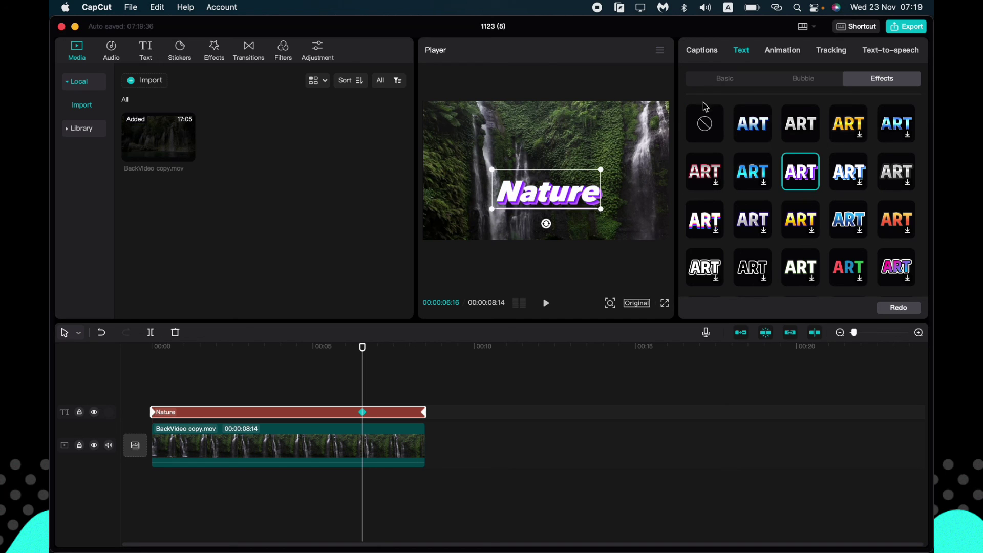
Step: Enlarge the Nature title, move it higher, and scrub to check its motion
{"action": "left_click", "coordinate": [717, 80]}
{"action": "left_click_drag", "start_coordinate": [600, 209], "coordinate": [623, 217]}
{"action": "left_click_drag", "start_coordinate": [559, 197], "coordinate": [562, 179]}
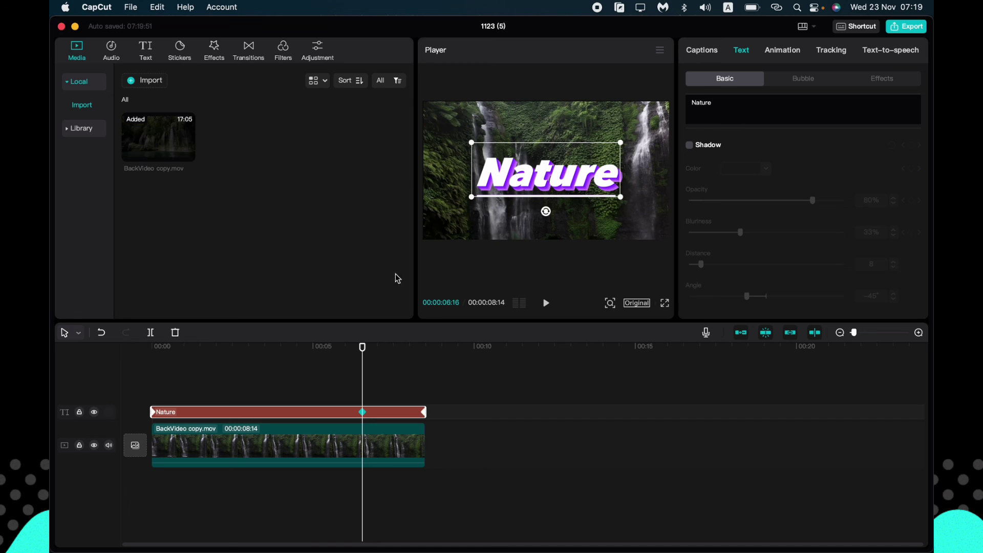
{"action": "mouse_move", "coordinate": [363, 347]}
{"action": "left_mouse_down"}
{"action": "mouse_move", "coordinate": [329, 346]}
{"action": "mouse_move", "coordinate": [401, 348]}
{"action": "mouse_move", "coordinate": [351, 348]}
{"action": "left_mouse_up"}
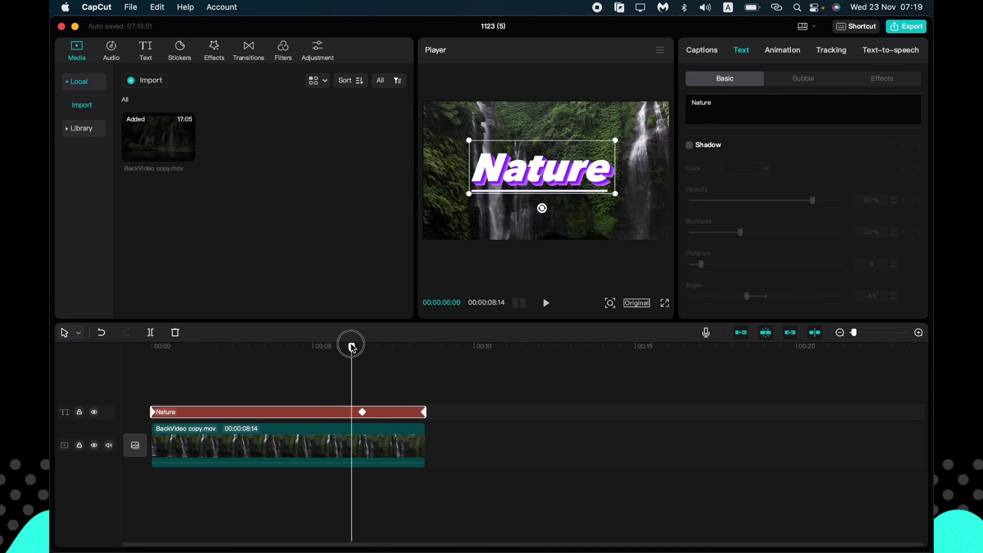